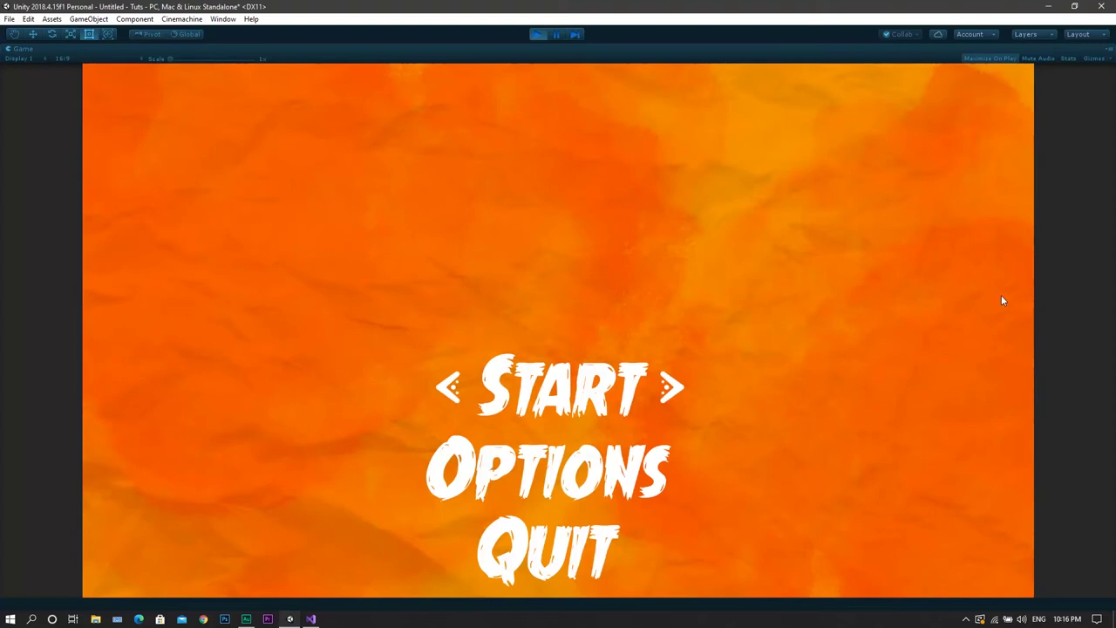
Cycle the running menu's selection between Start, Options and Quit with the Down and Up arrows
key(Down)
key(Down)
key(Down)
key(Down)
key(Down)
key(Up)
key(Up)
key(Up)
key(Down)
key(Down)
key(Down)
key(Down)
key(Up)
key(Down)
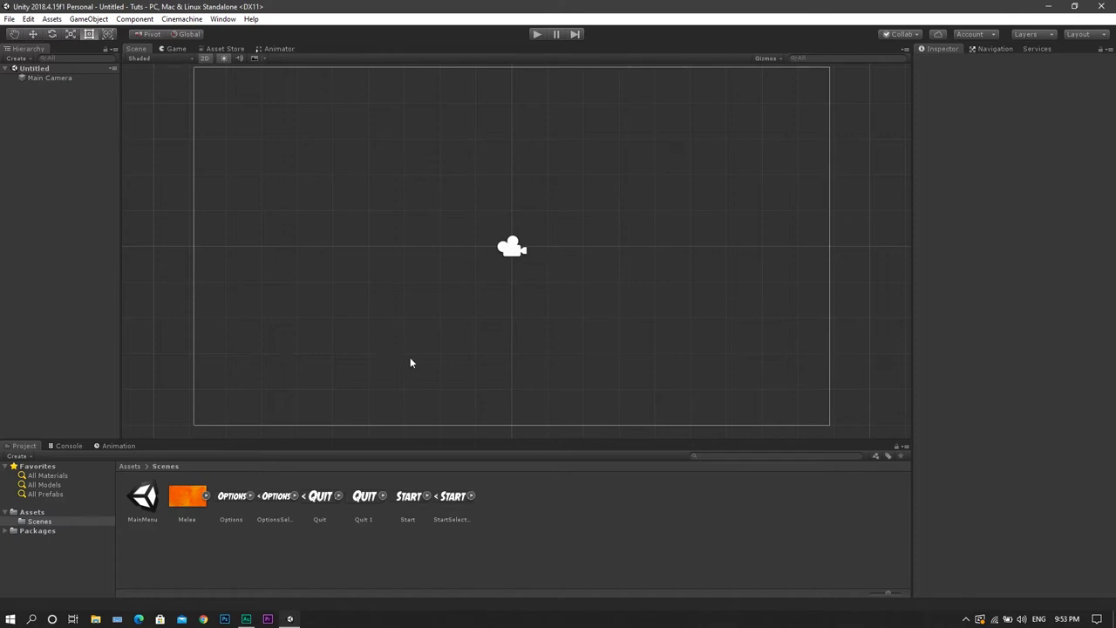
Review the Options, OptionsSelected, Quit, Quit 1, Start and StartSelected sprite import settings, then select Melee
click(225, 494)
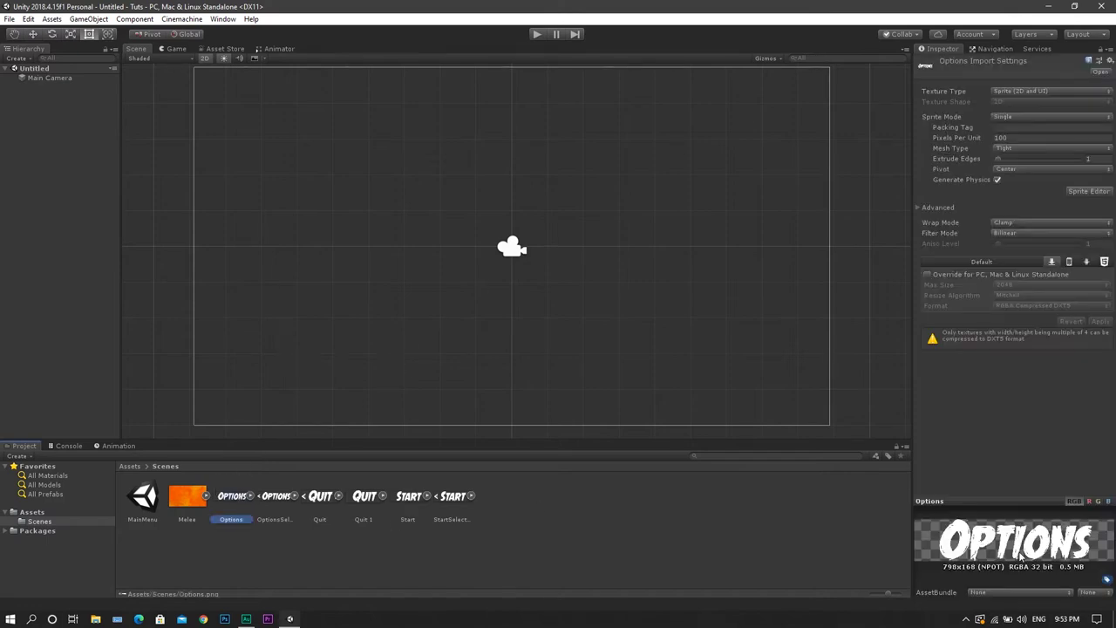
click(286, 506)
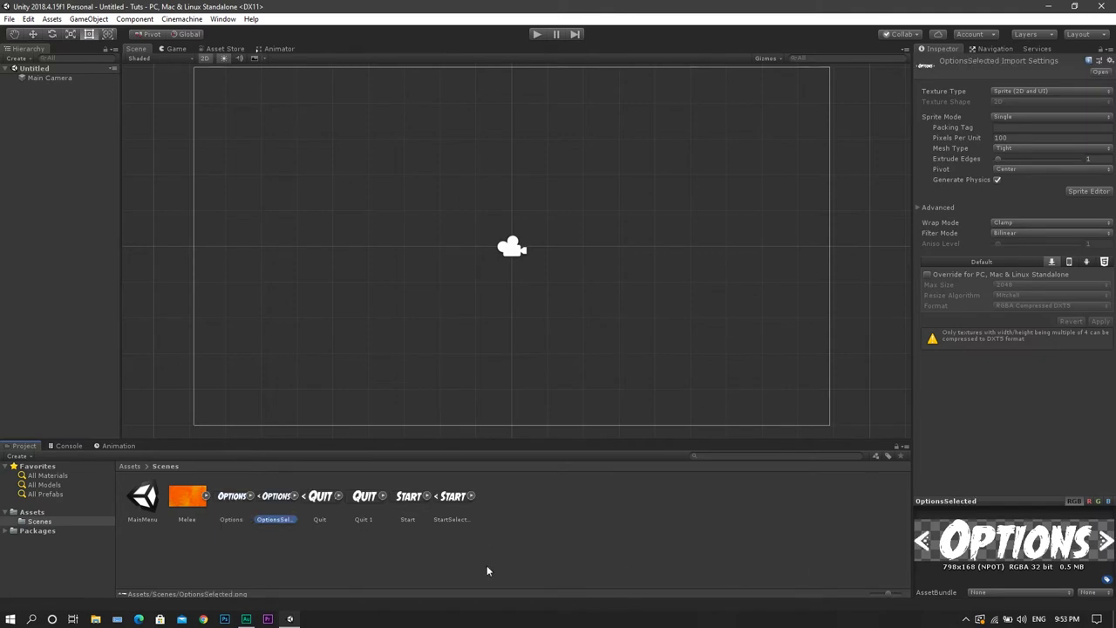
click(326, 501)
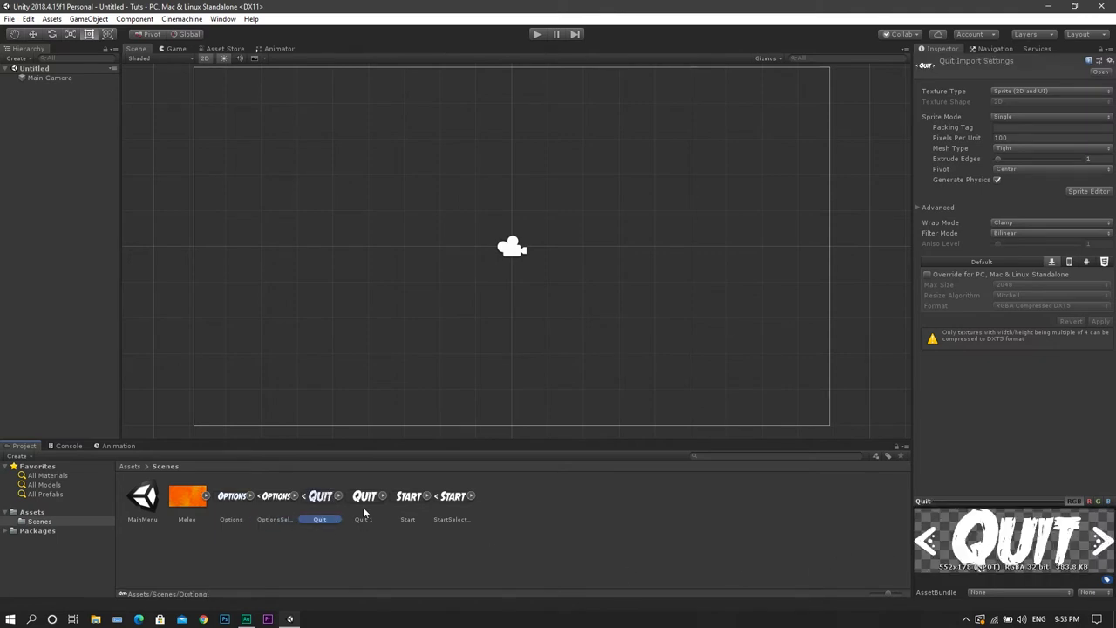
click(417, 497)
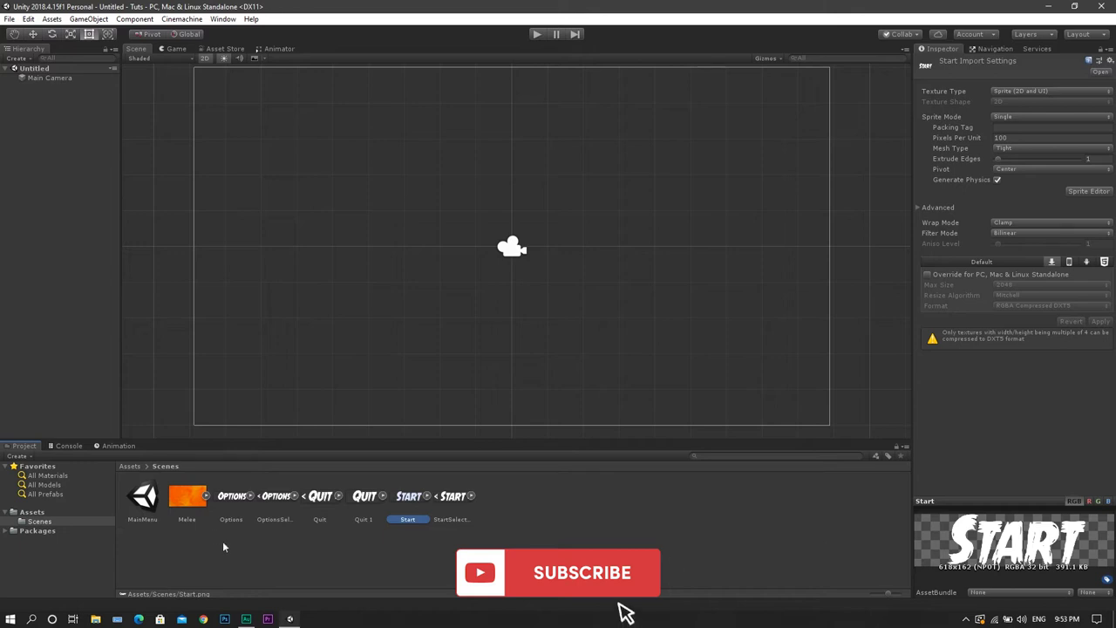
click(326, 501)
click(364, 499)
click(408, 499)
click(460, 500)
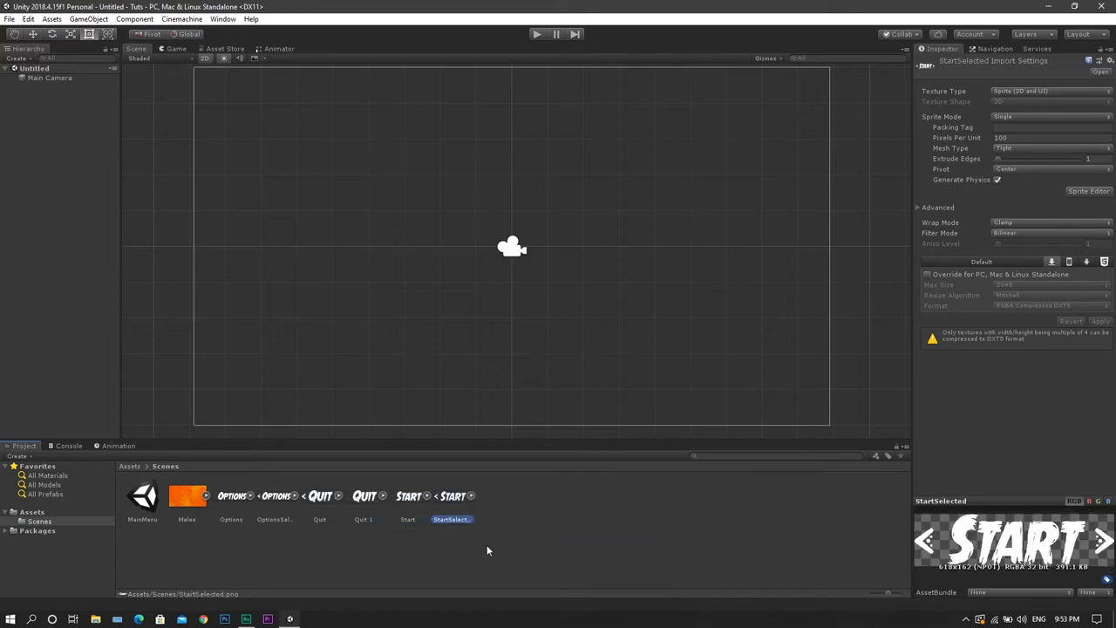
click(615, 498)
click(194, 500)
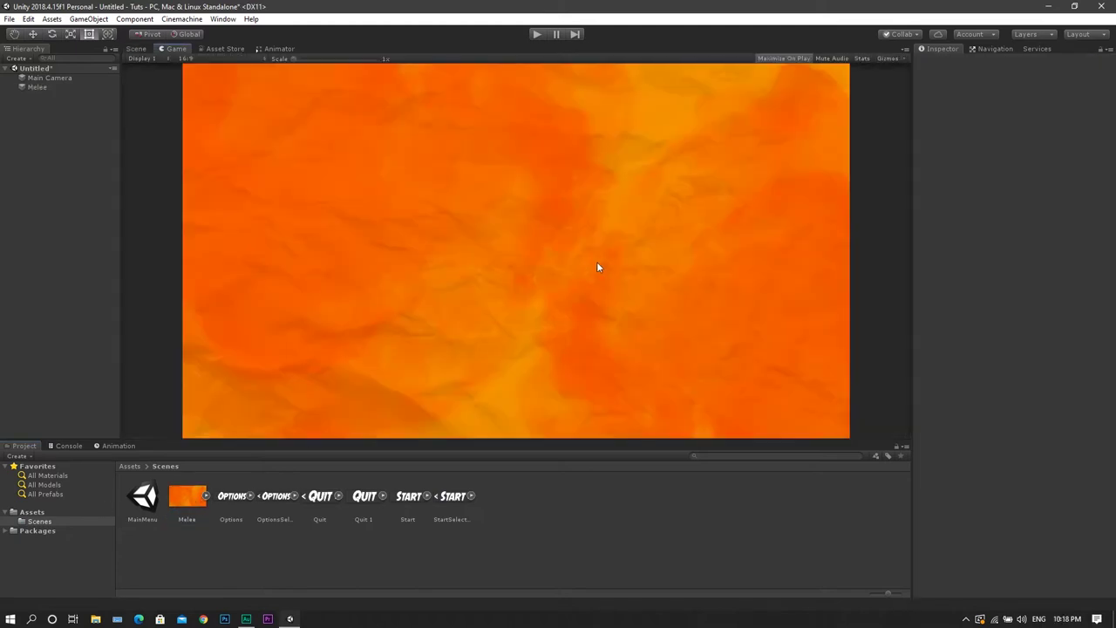
Add a UI Button from the Hierarchy menu and set its Pos Y to 0
right_click(43, 207)
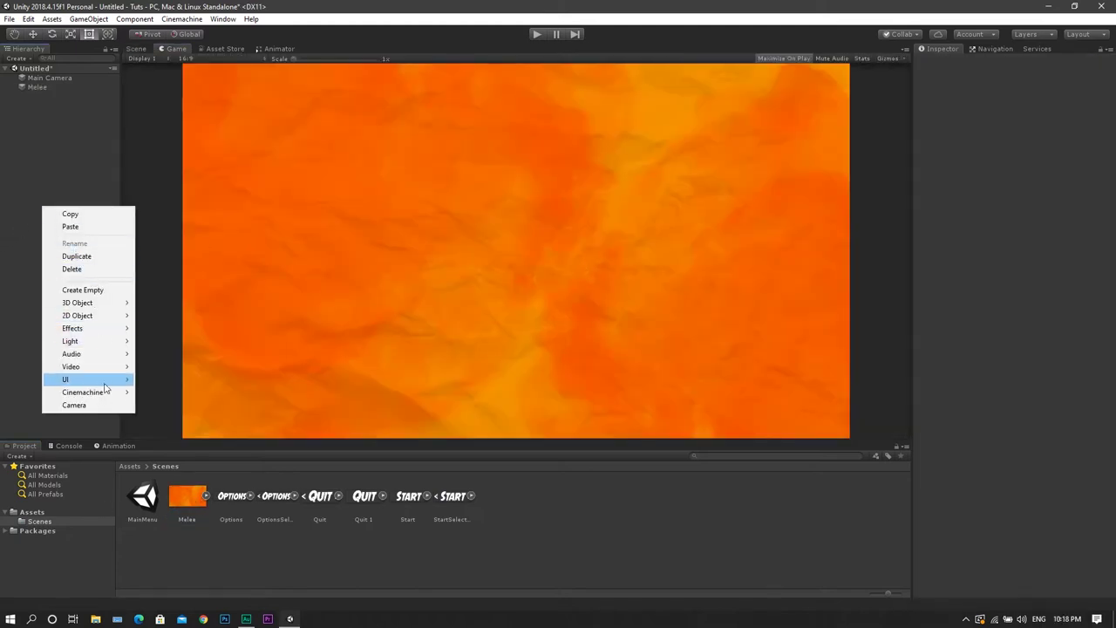
mouse_move(106, 382)
click(163, 431)
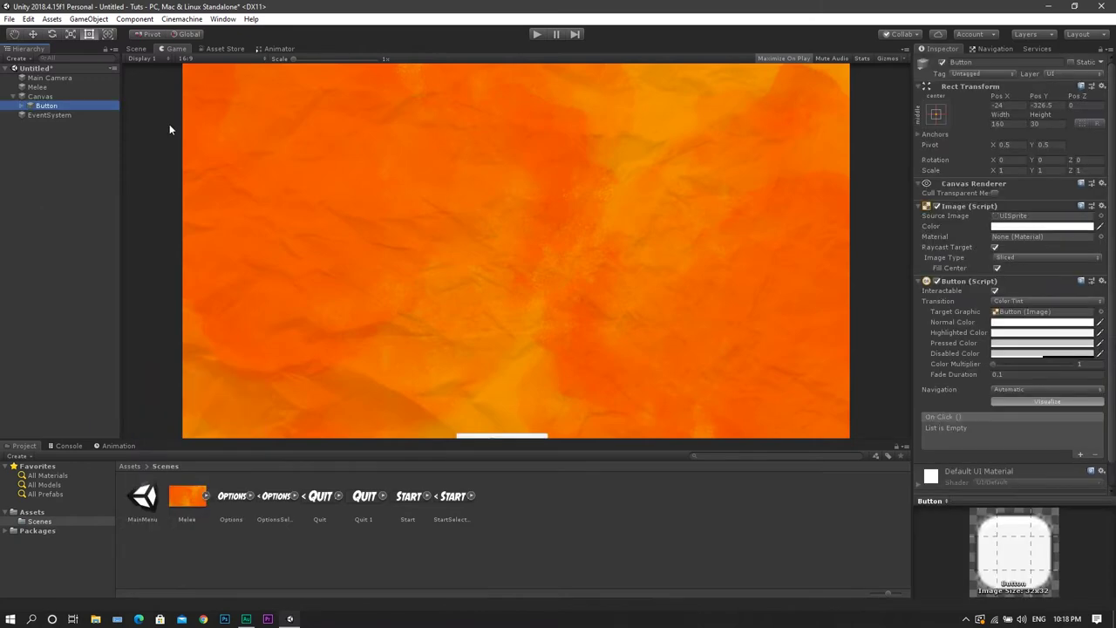
drag(1036, 99, 494, 374)
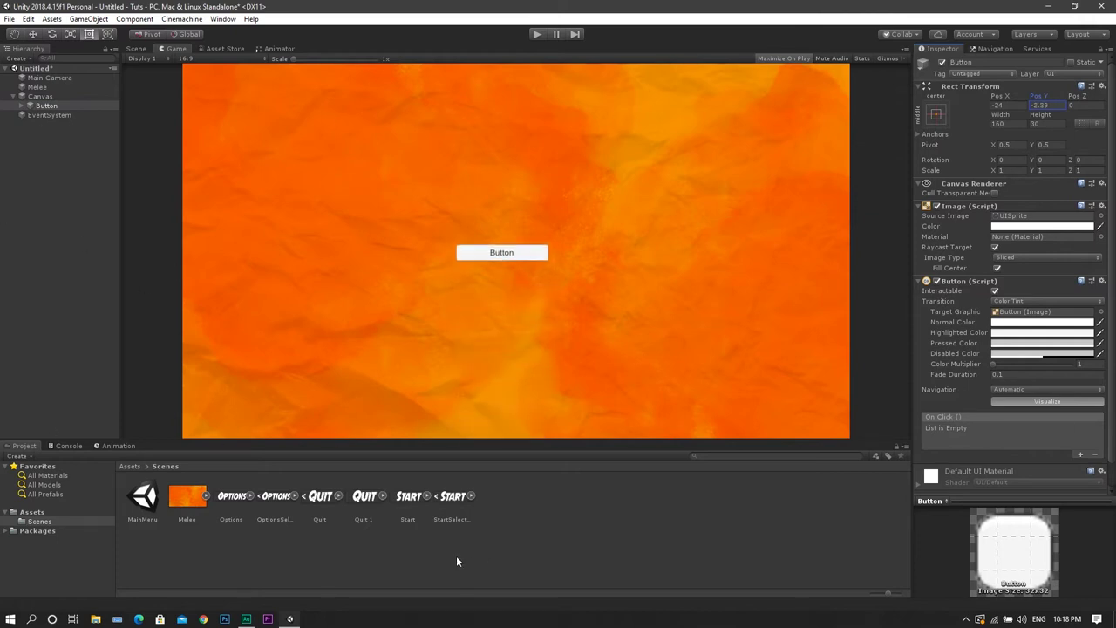
text(0)
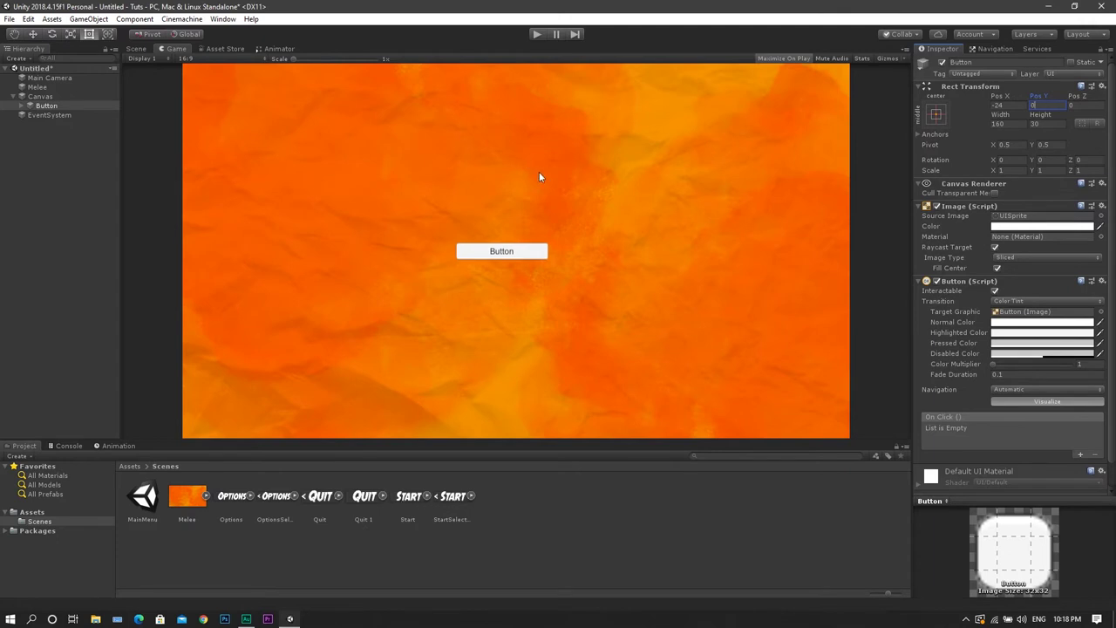
Delete the button's Text child and reselect the button
click(28, 105)
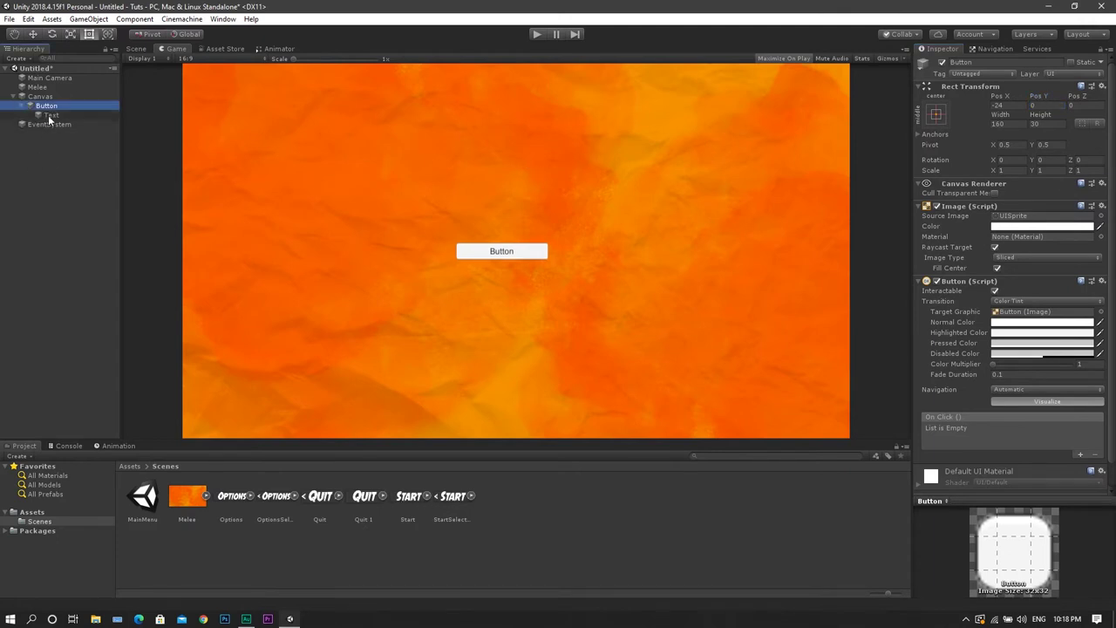
click(50, 116)
key(Delete)
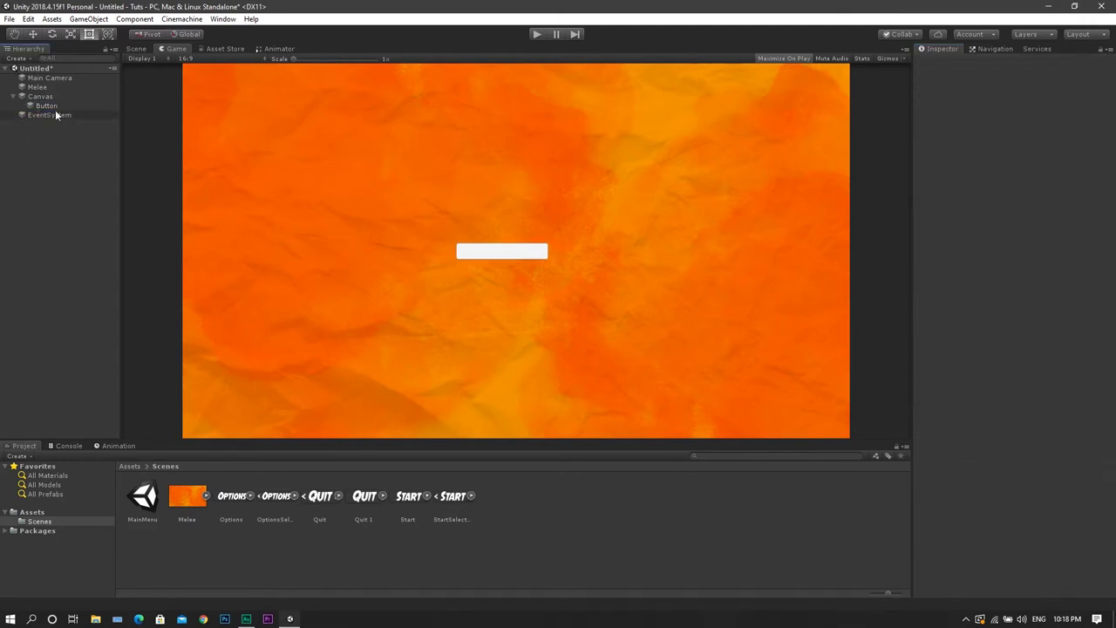
click(47, 106)
Give the button the Start source image at native size, scaled to 0.75 by 0.75
drag(40, 106, 194, 354)
drag(1063, 221, 1037, 216)
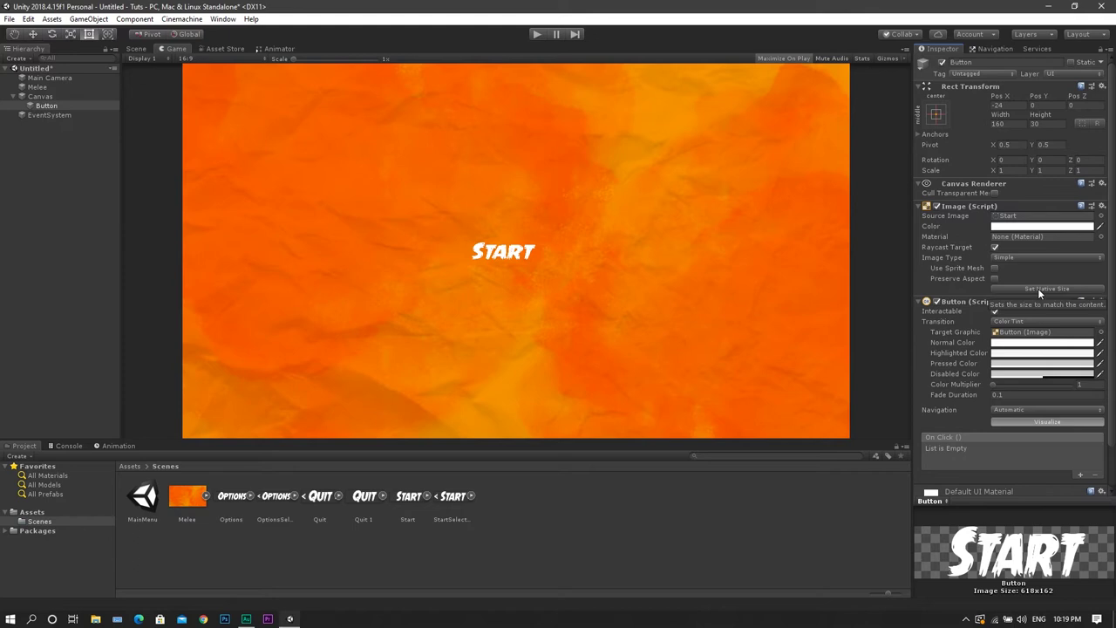
click(1038, 289)
click(1023, 169)
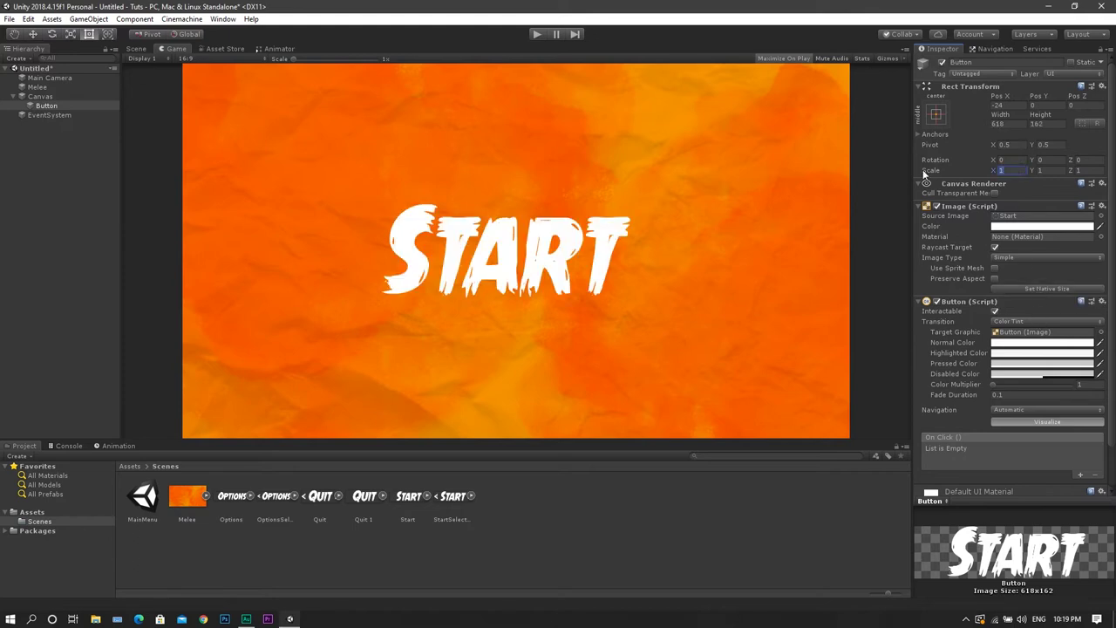
text(0.75)
key(Tab)
text(0.75)
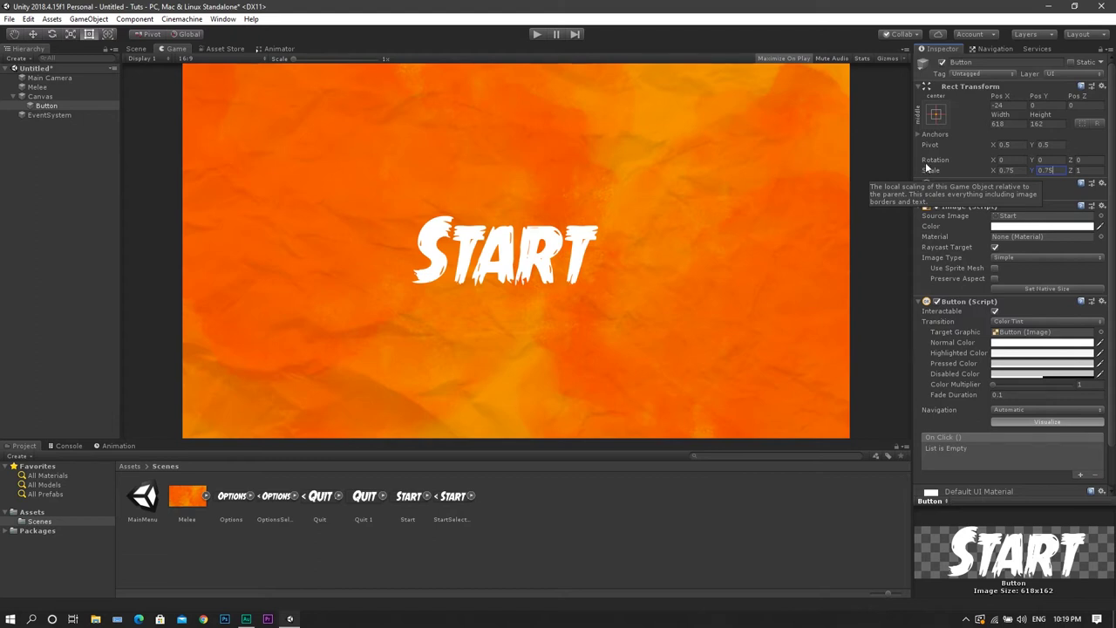
key(Return)
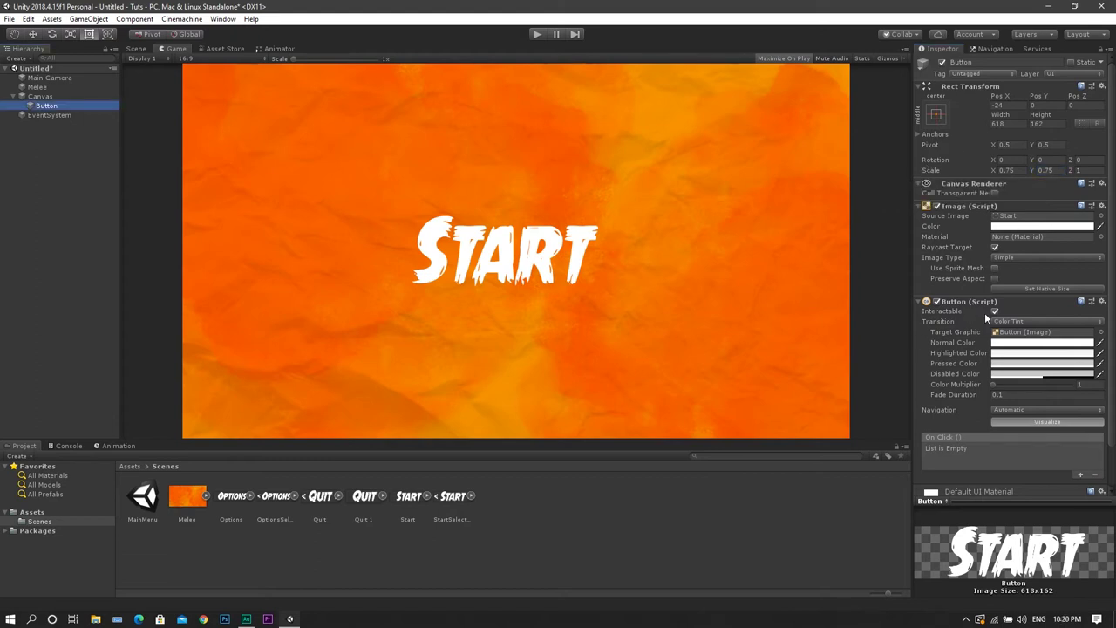
Use Sprite Swap with StartSelected for highlighted and pressed, and set navigation to Explicit
click(1035, 322)
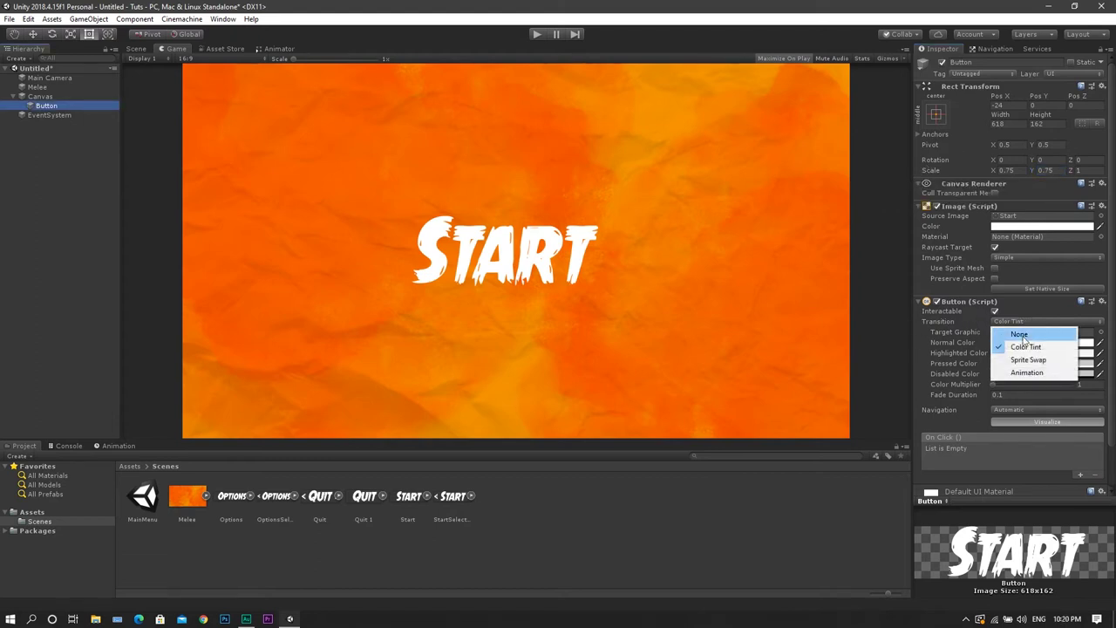
click(1037, 359)
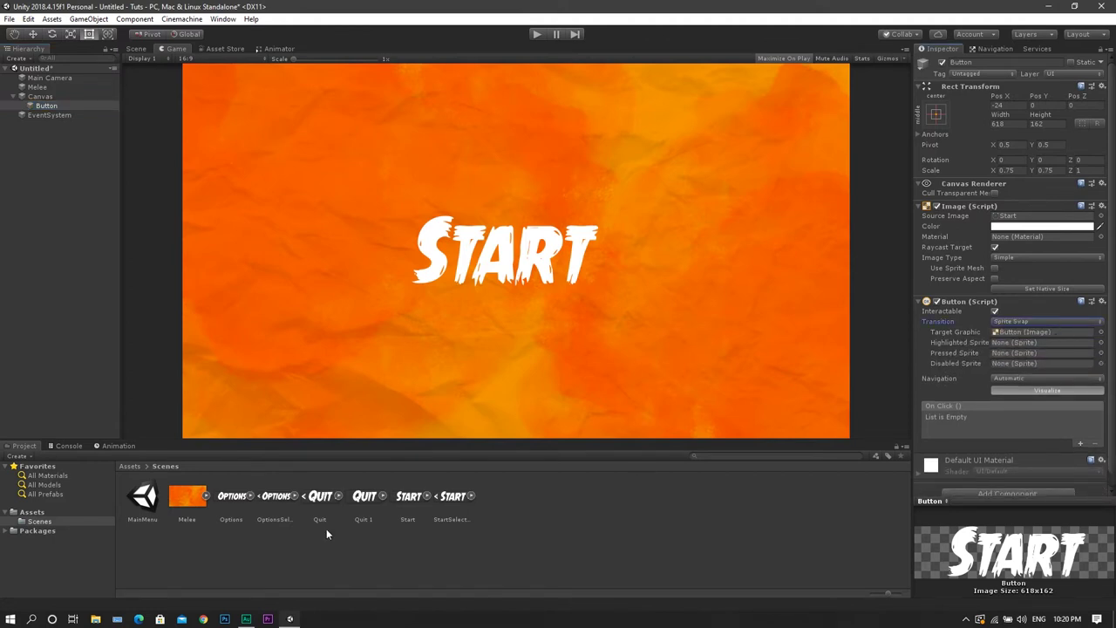
drag(446, 497, 1019, 346)
drag(448, 501, 1058, 357)
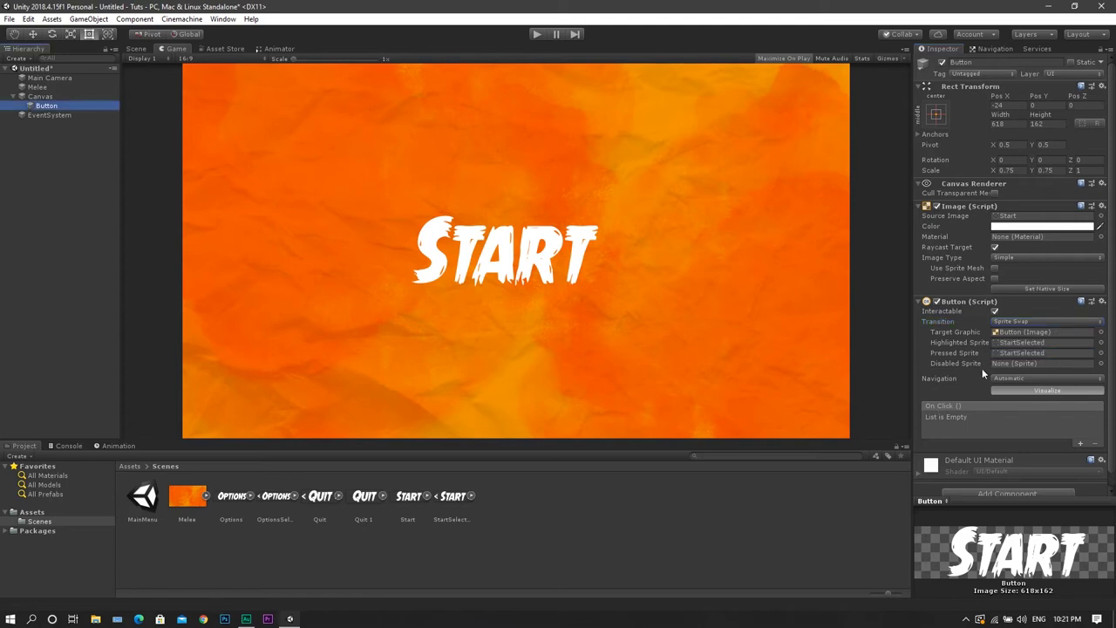
click(1059, 380)
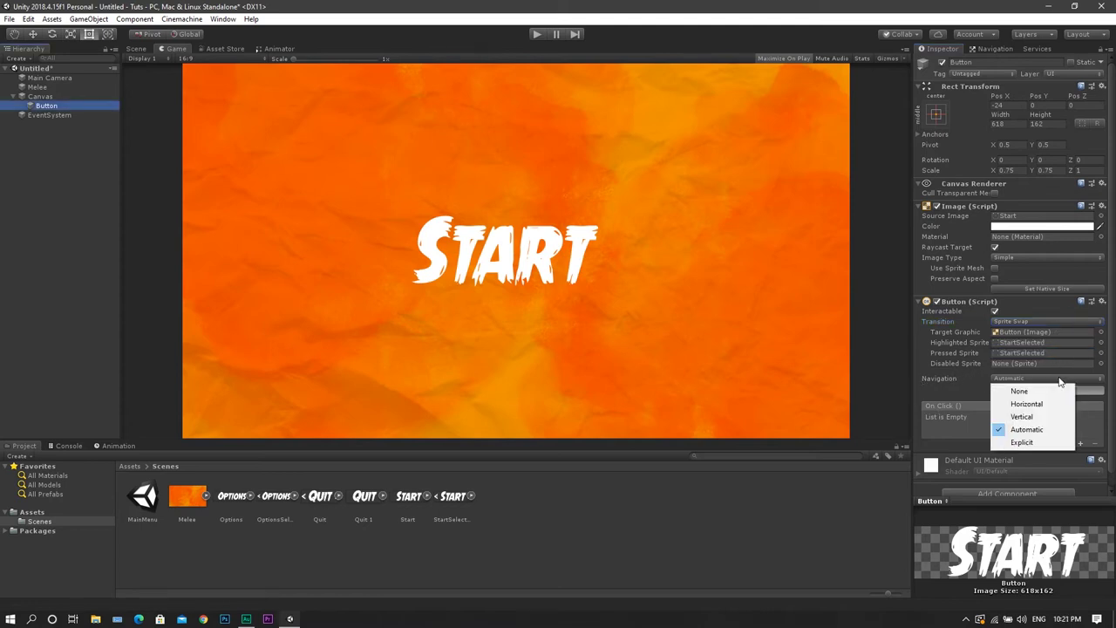
click(1050, 442)
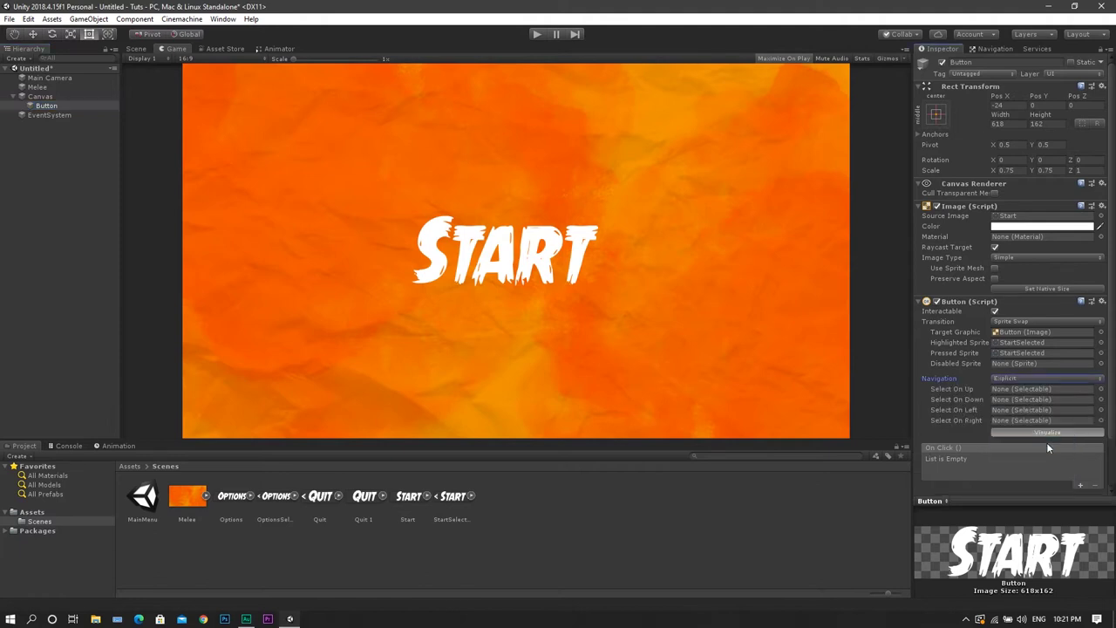
click(44, 106)
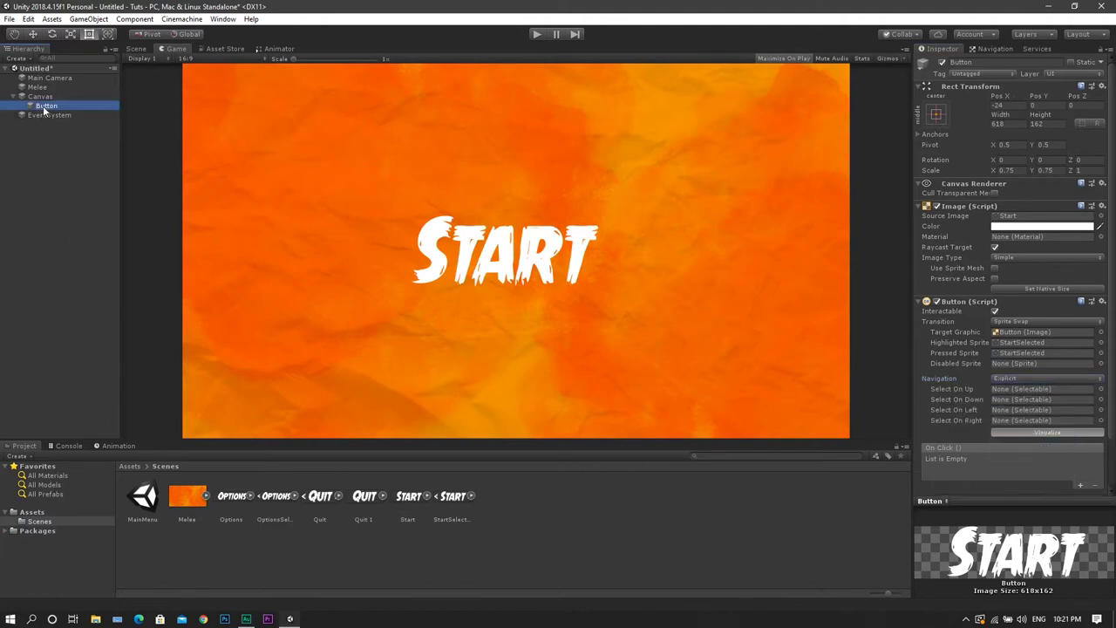
Duplicate the Start button, give the copy the Options sprite, and move it below Start
key(ctrl+d)
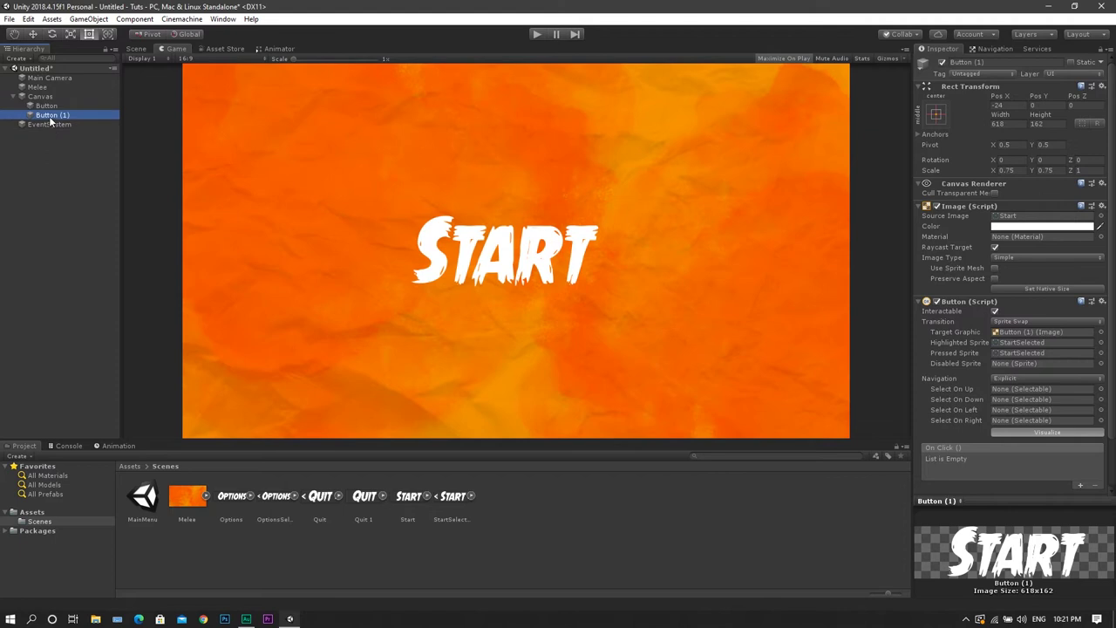
drag(234, 497, 1040, 224)
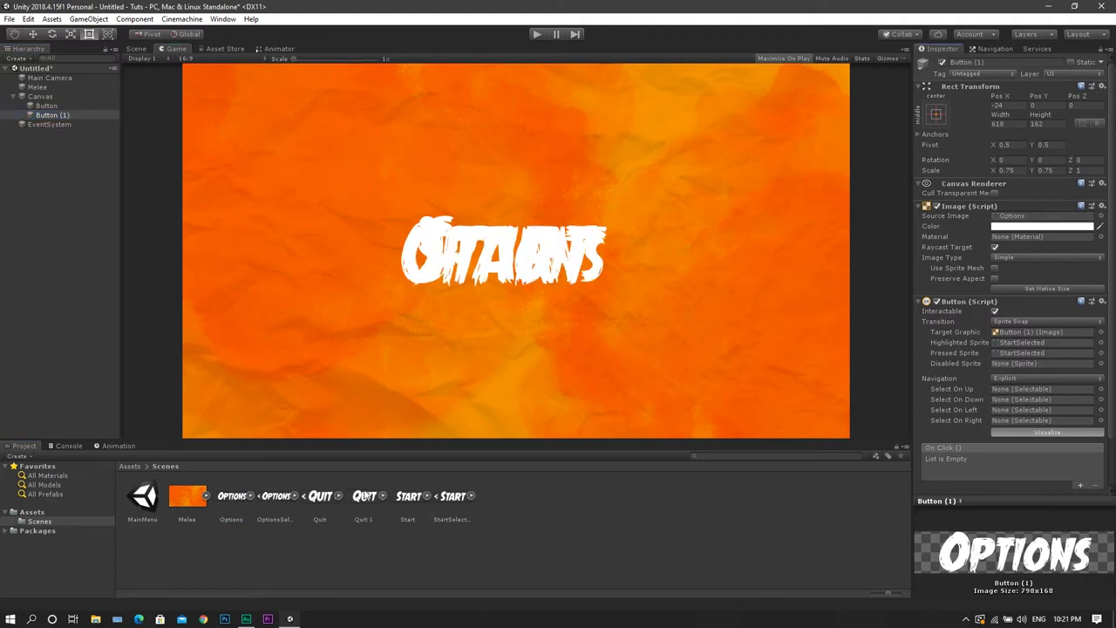
click(1031, 98)
drag(1045, 95, 911, 96)
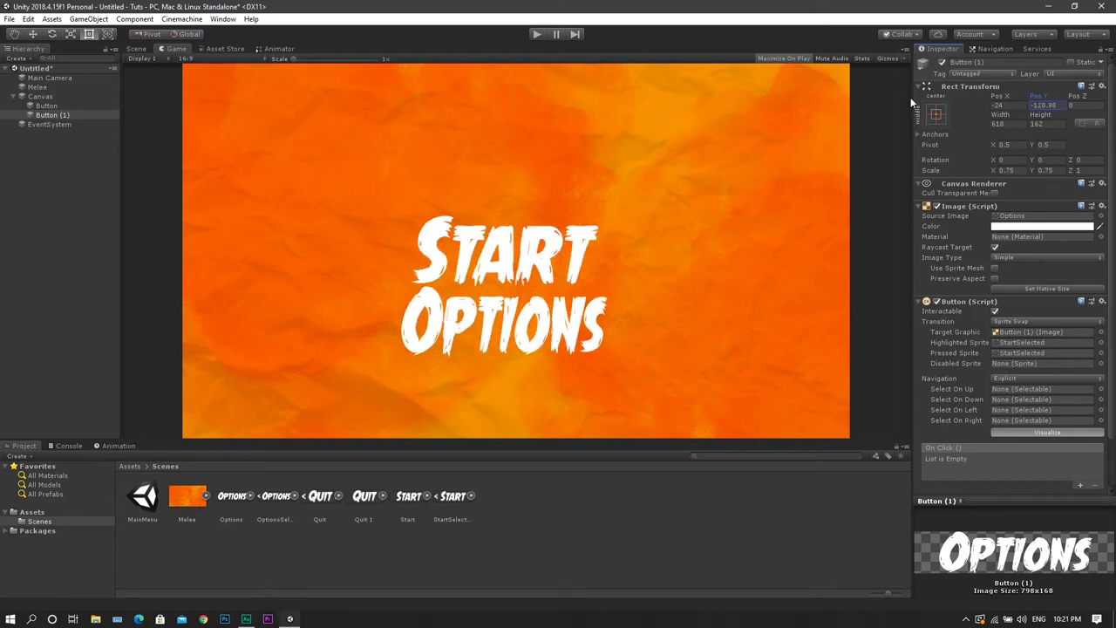
drag(838, 91, 803, 104)
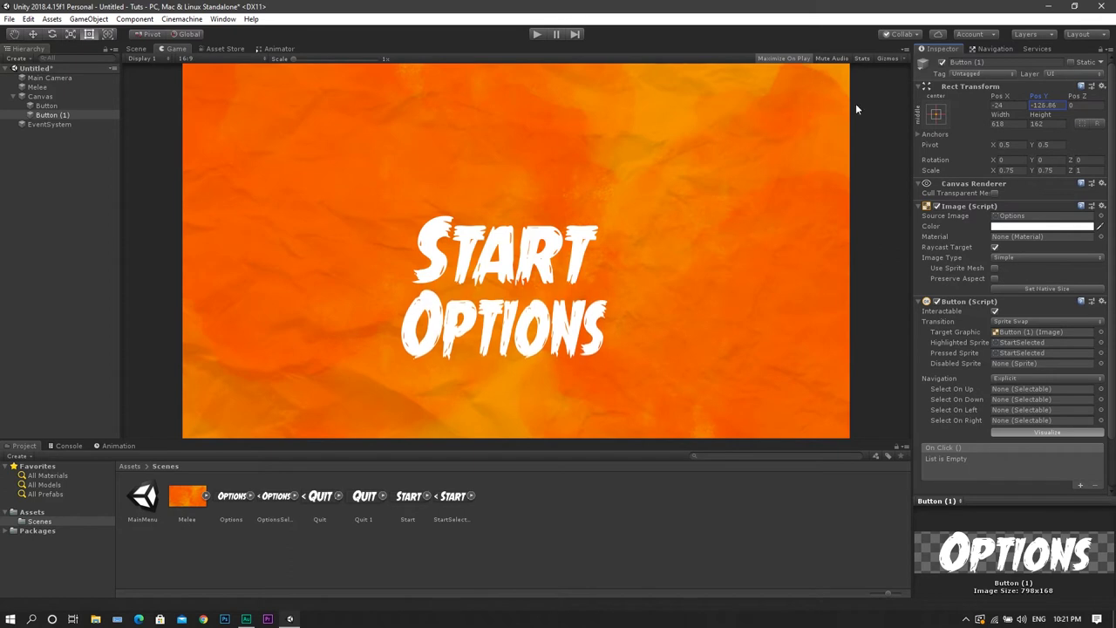
Set OptionsSelected as the Options button's highlighted and pressed sprites
scroll(1003, 219, down, 3)
drag(275, 502, 1047, 287)
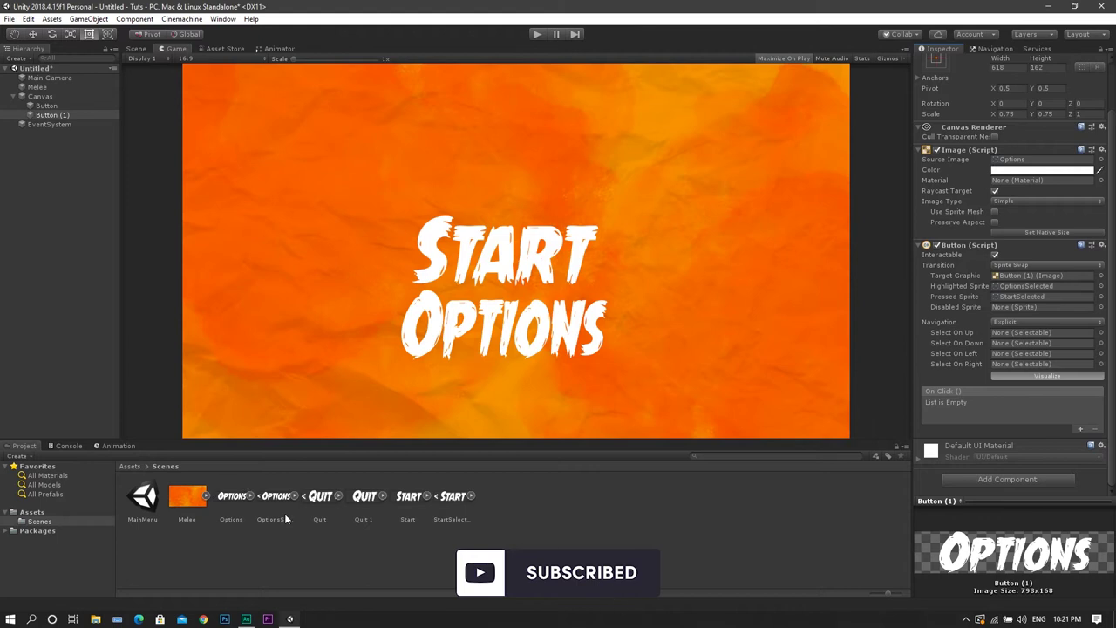
drag(1000, 325, 1005, 297)
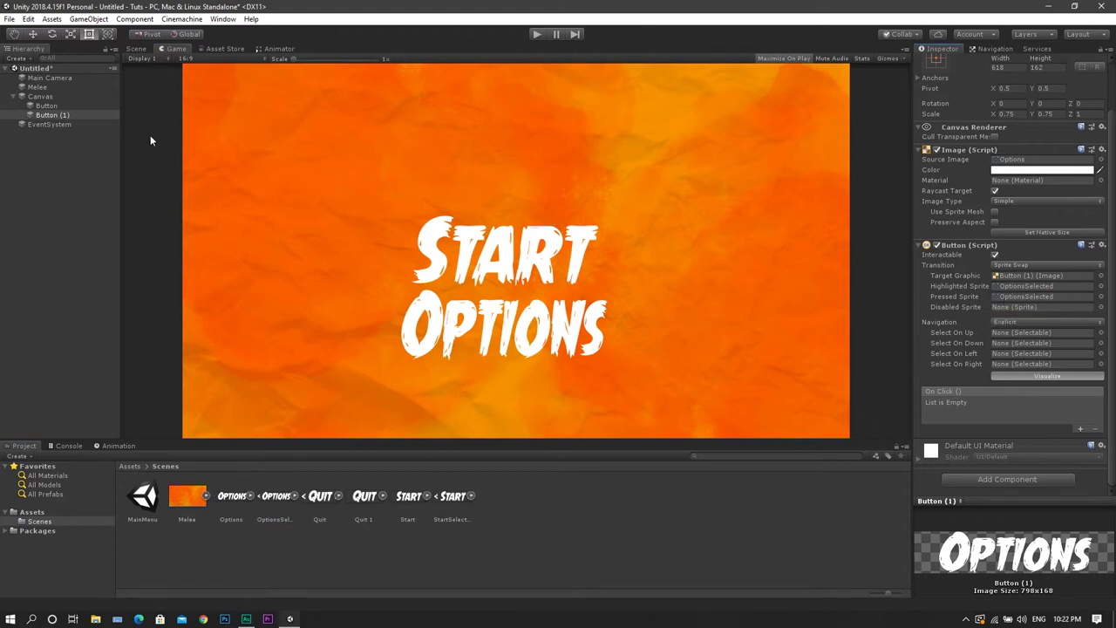
Duplicate the Options button, give it the Quit 1 image below Options, with Quit as highlighted sprite
click(74, 114)
key(ctrl+d)
drag(998, 261, 1027, 194)
drag(1039, 74, 696, 192)
drag(325, 504, 1061, 331)
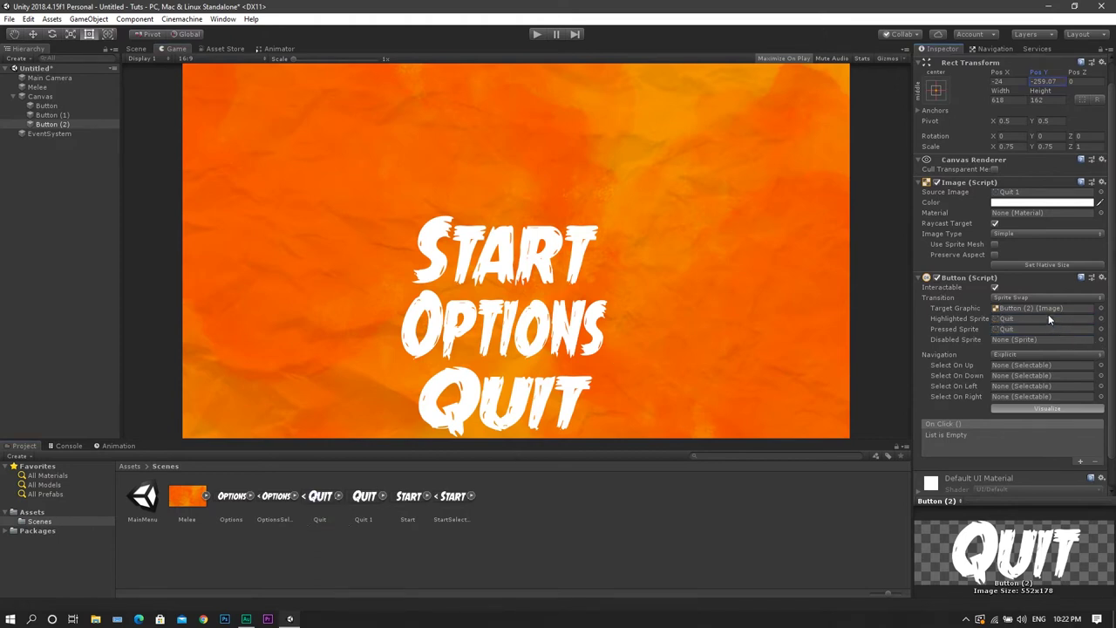
scroll(1085, 338, down, 1)
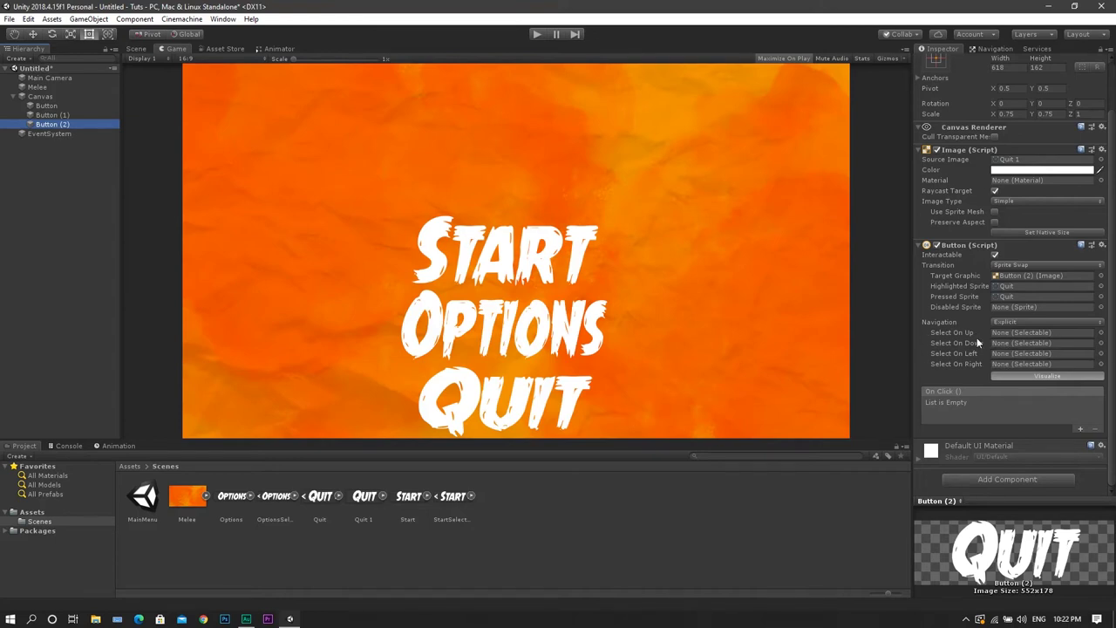
Link Quit's up to Options and down to Start, and Options' up to Start and down to Quit
drag(46, 119, 1013, 336)
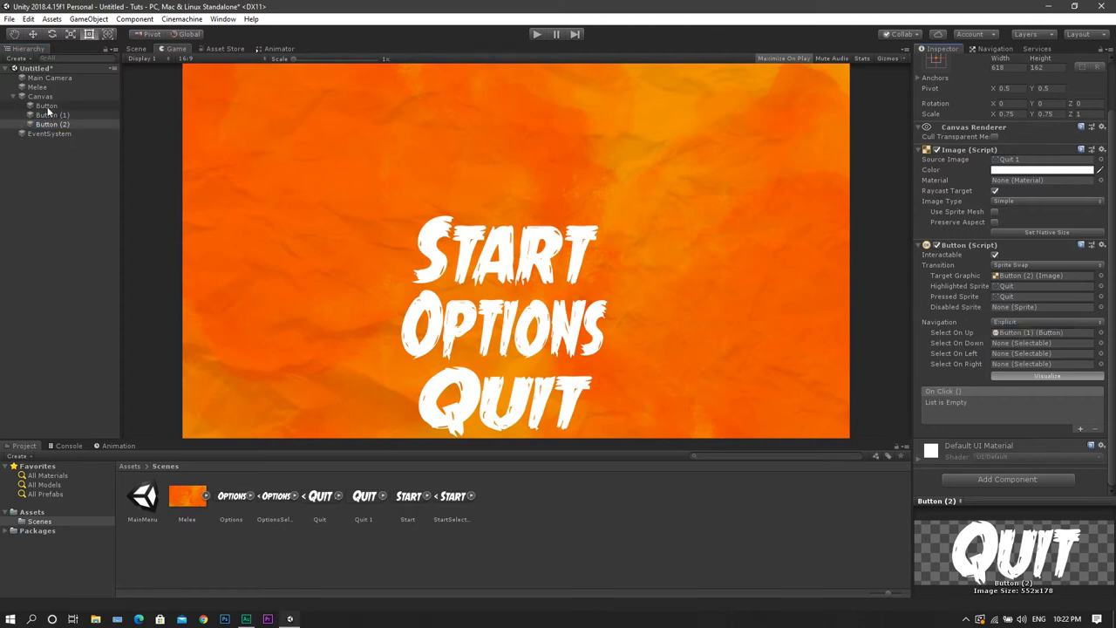
drag(50, 110, 1025, 341)
click(40, 114)
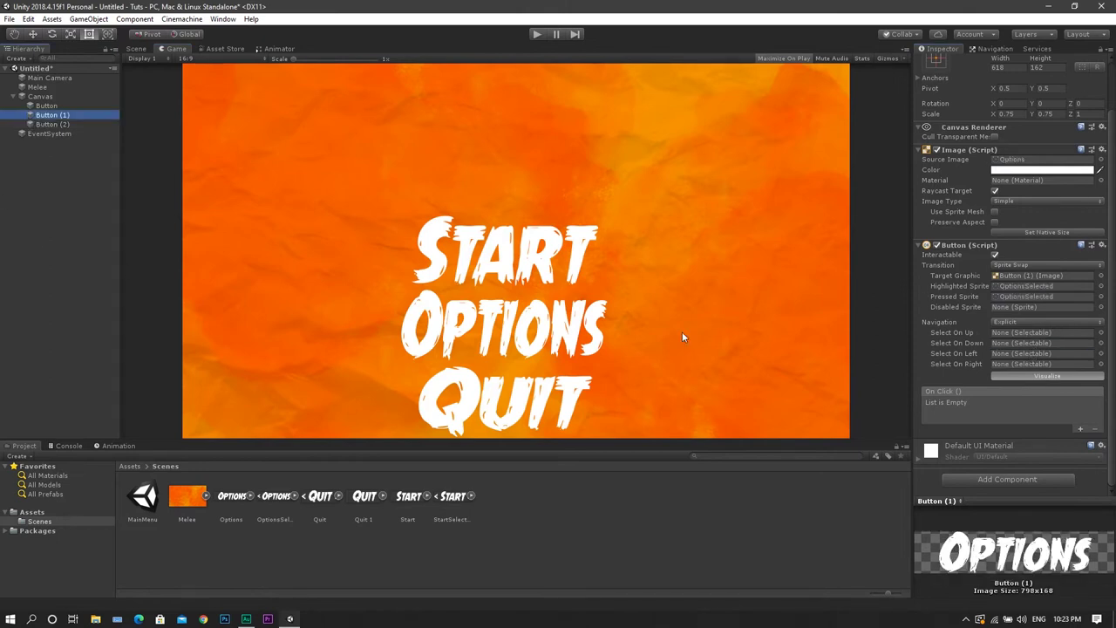
drag(40, 106, 1023, 334)
drag(39, 124, 1038, 348)
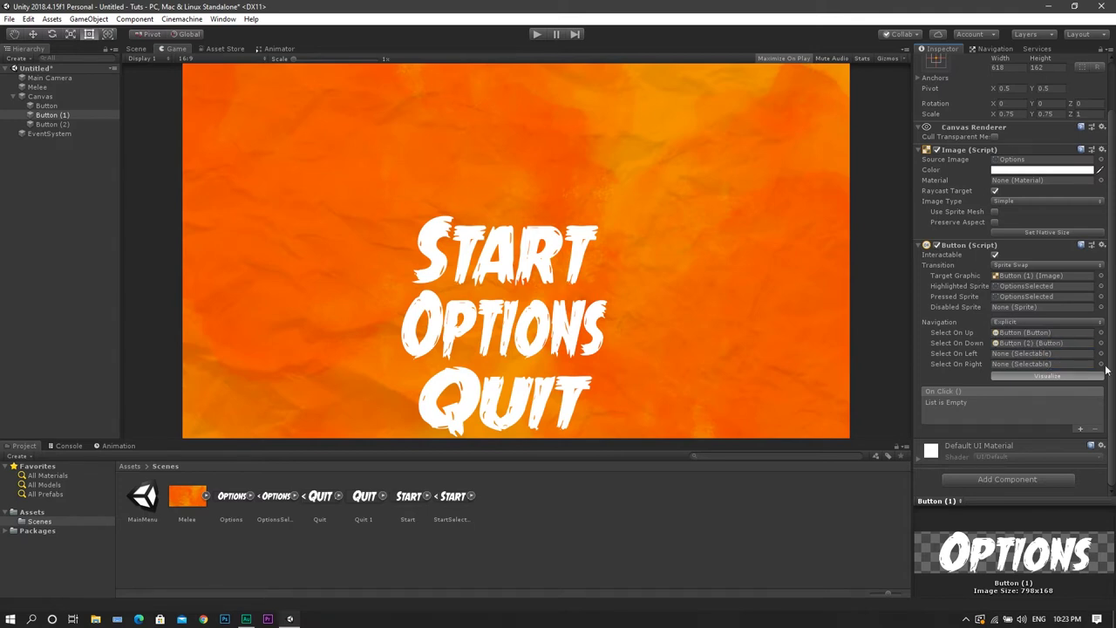
Link Start's up to Quit and down to Options, then enter Play mode
click(41, 106)
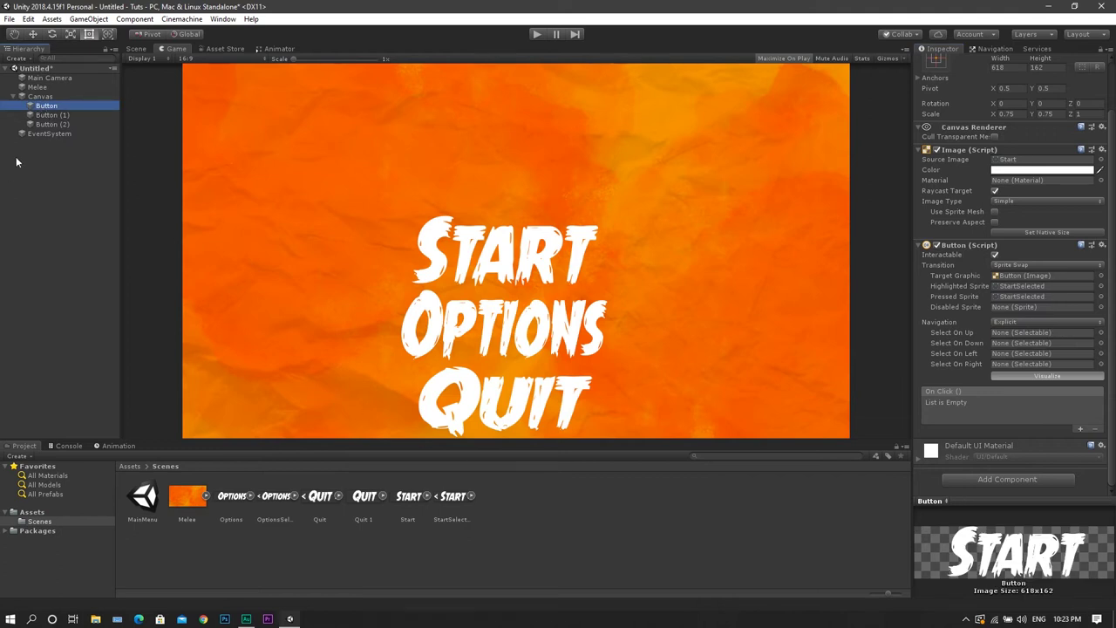
drag(44, 125, 1037, 335)
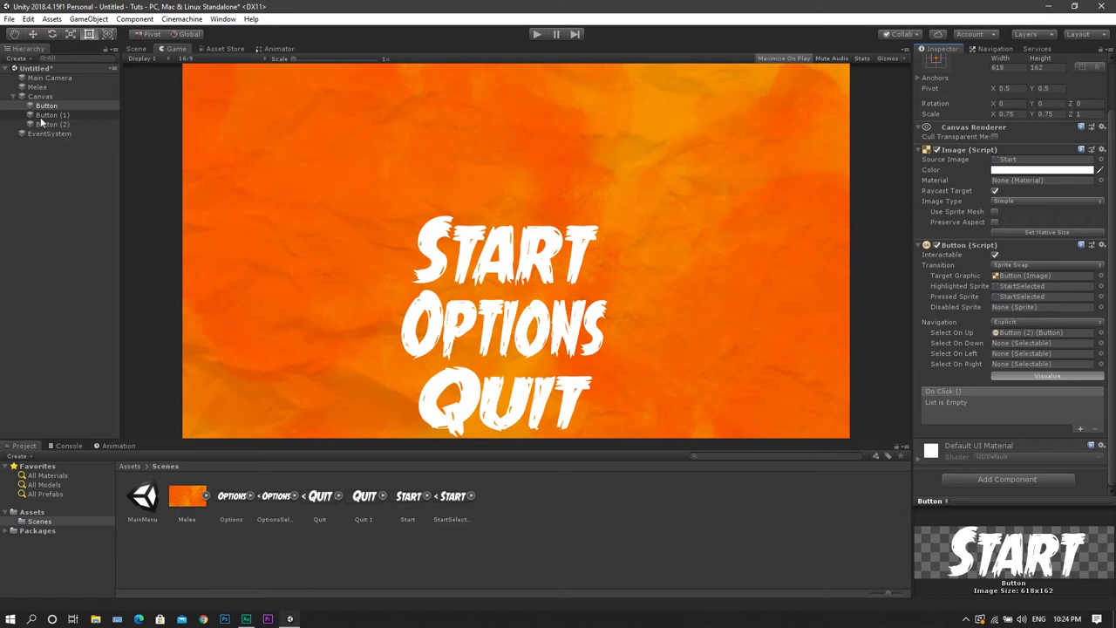
drag(41, 118, 1026, 349)
click(536, 31)
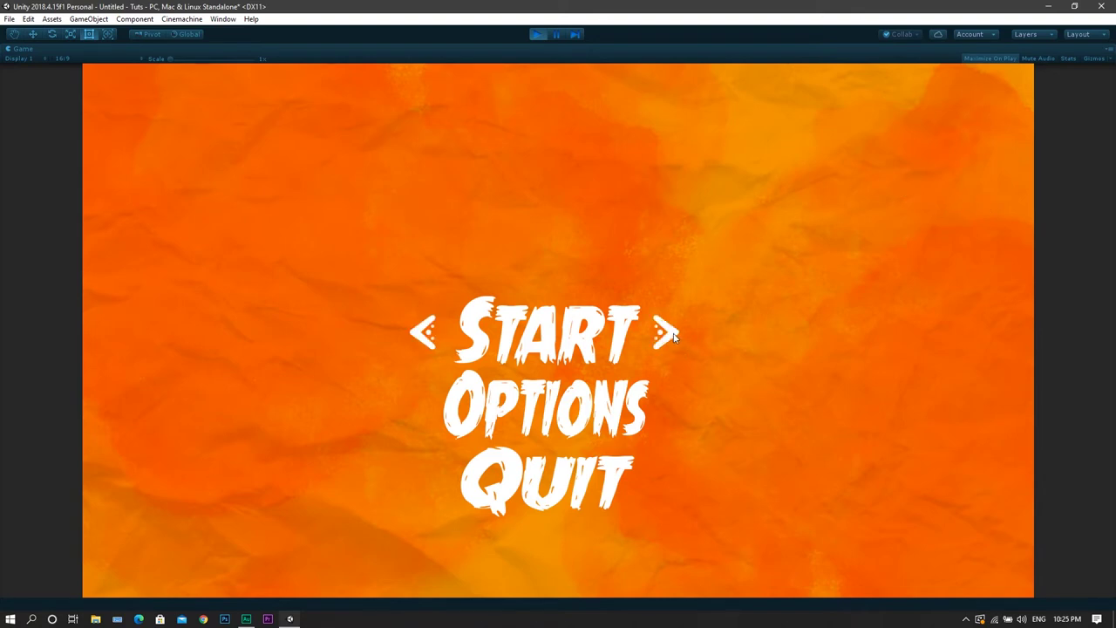
Press Down and Up arrows to move the highlight through Start, Options and Quit, wrapping at both ends
key(Down)
key(Down)
key(Up)
key(Down)
key(Up)
key(Down)
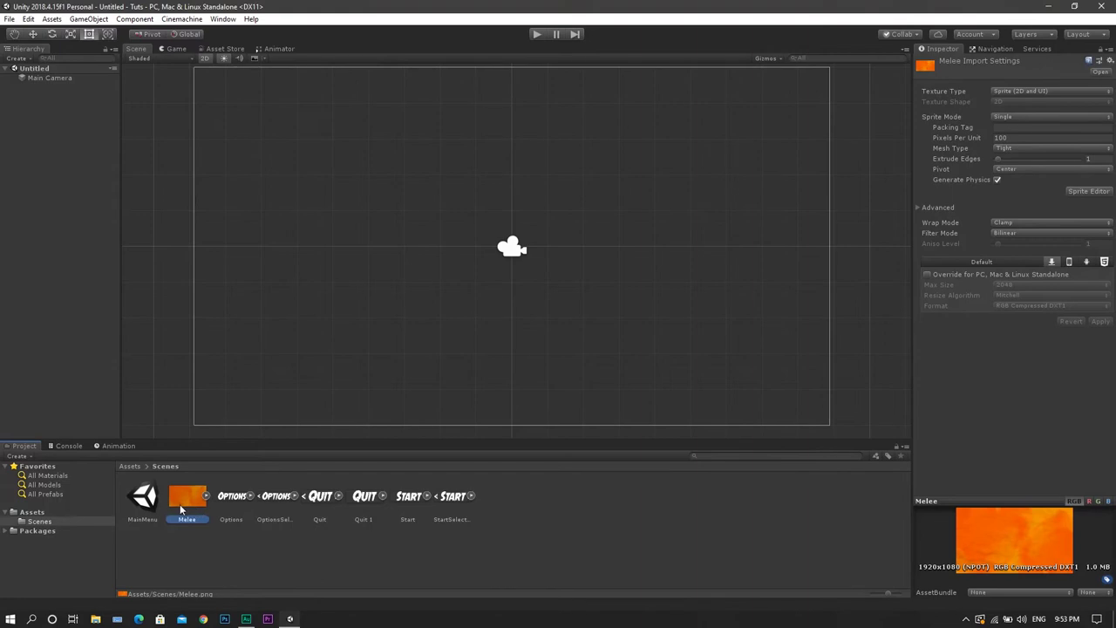
Drop the Melee sprite into the new scene and reset its Transform to the origin
drag(182, 510, 517, 248)
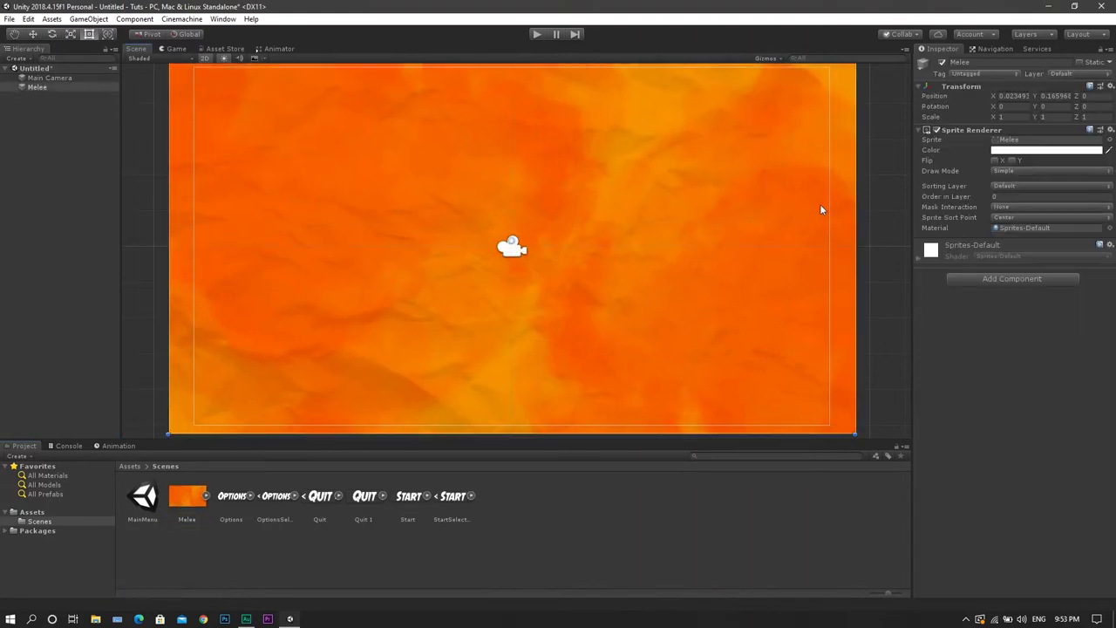
click(1111, 86)
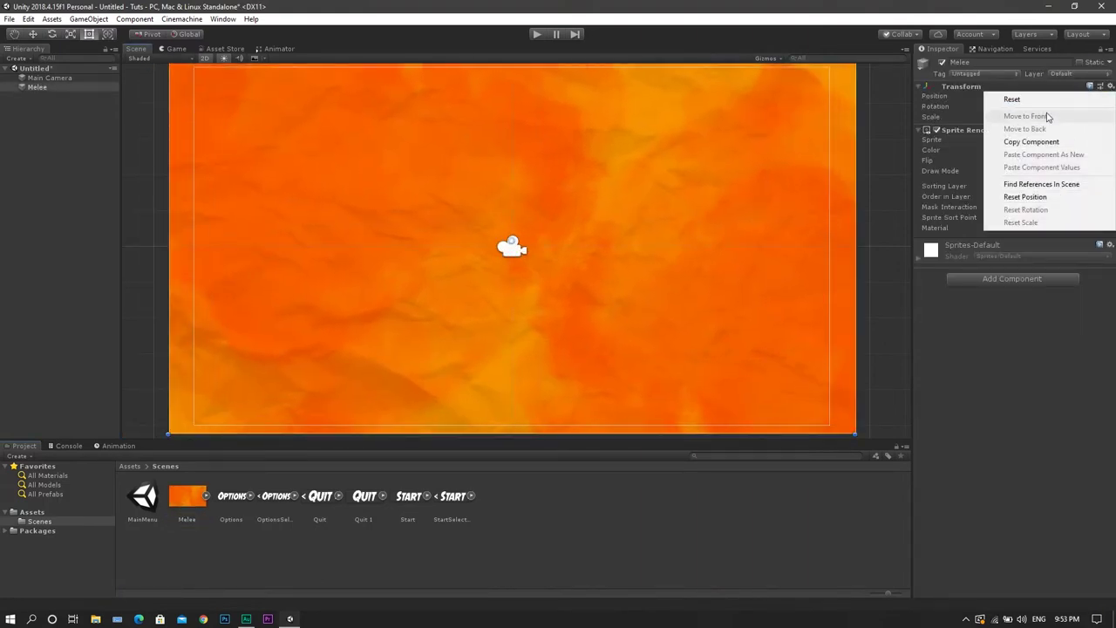
click(1038, 97)
Add the Start and StartSelected sprites to the scene, each with Order in Layer 1
drag(408, 496, 414, 303)
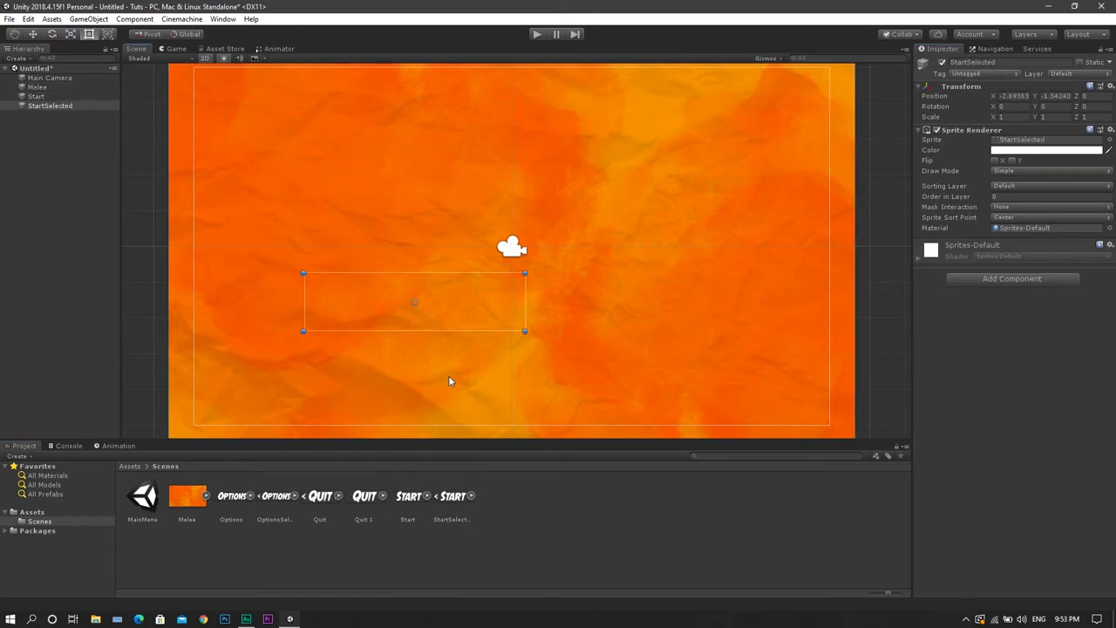
click(1010, 195)
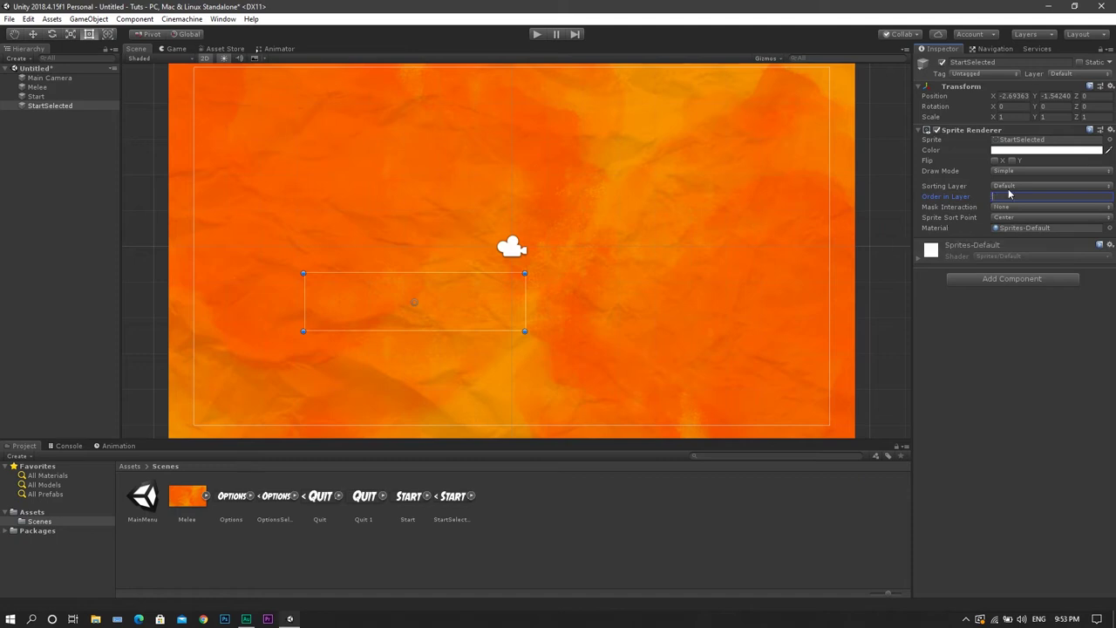
text(1)
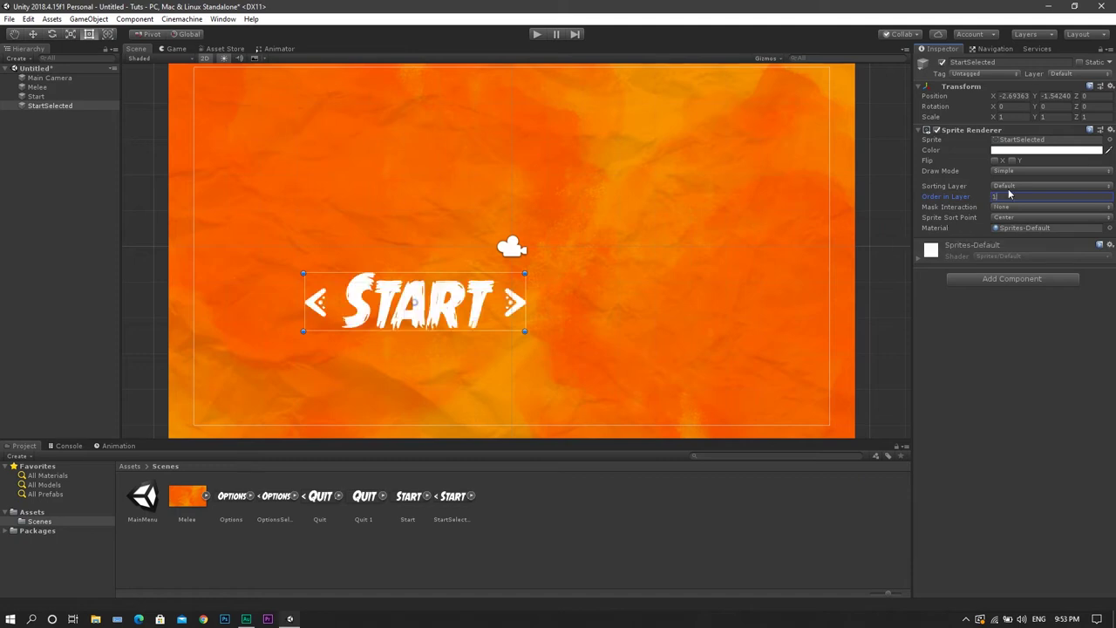
click(48, 98)
click(1014, 196)
text(1)
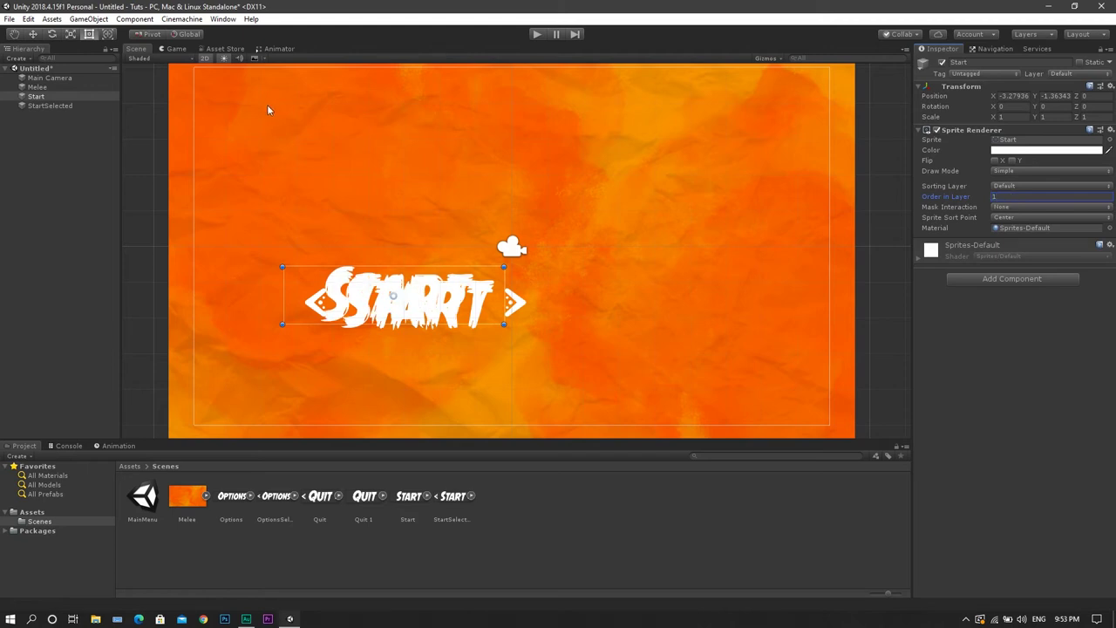
Reset both Start sprites' Transforms to centre them in the scene
ctrl+click(89, 105)
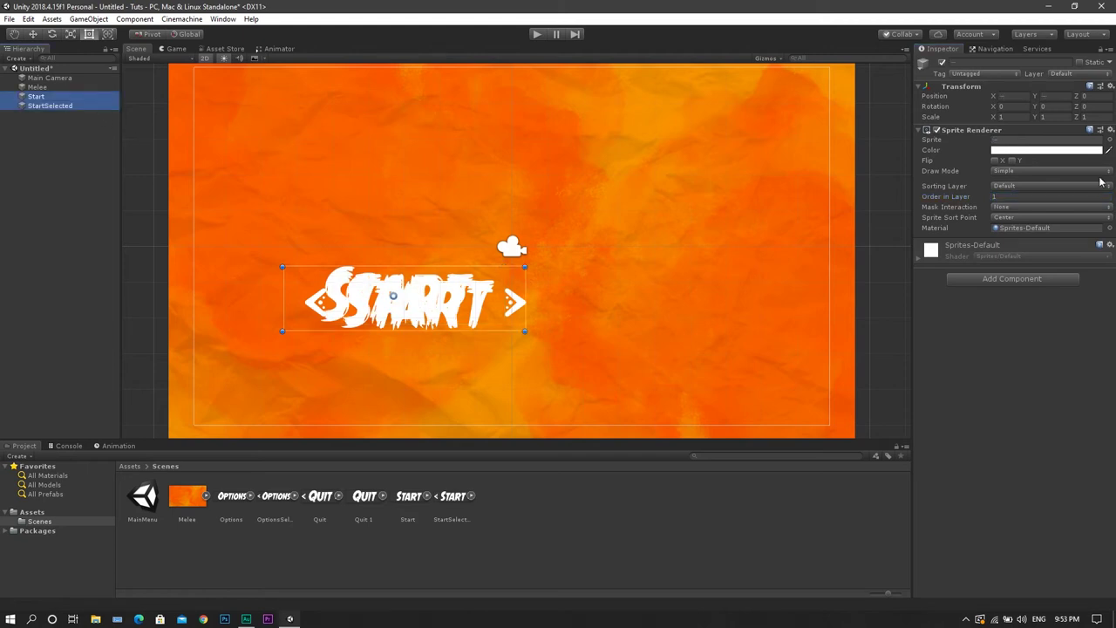
click(1111, 86)
click(1064, 99)
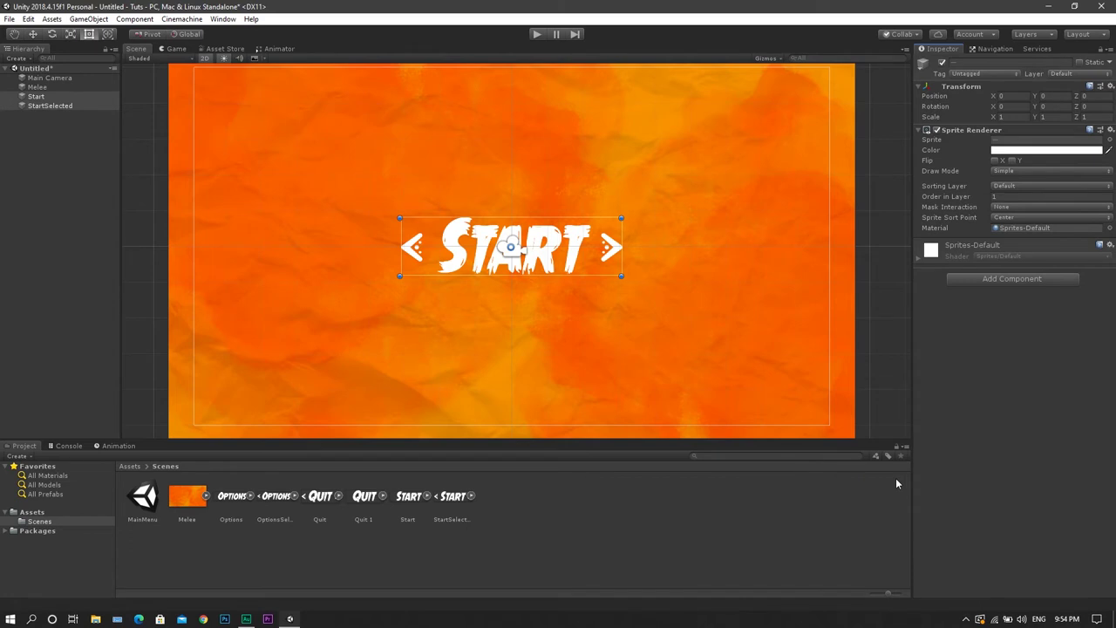
Create an empty game object named StartButton
right_click(81, 202)
click(100, 280)
click(1012, 64)
text(StartButton)
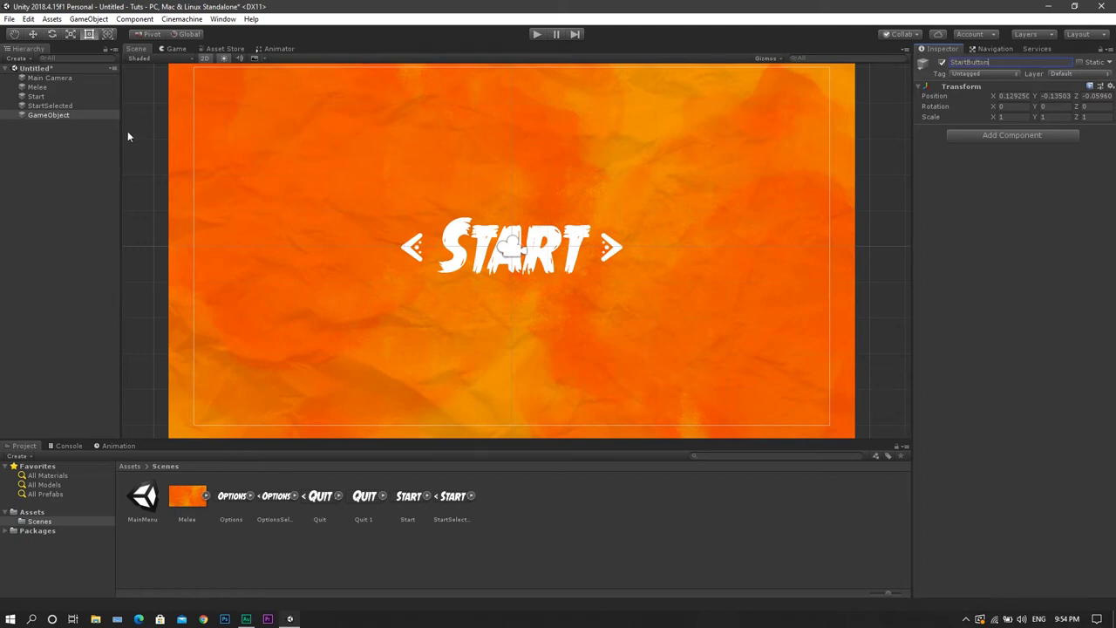
click(82, 139)
Parent the Start and StartSelected sprites under StartButton
click(49, 98)
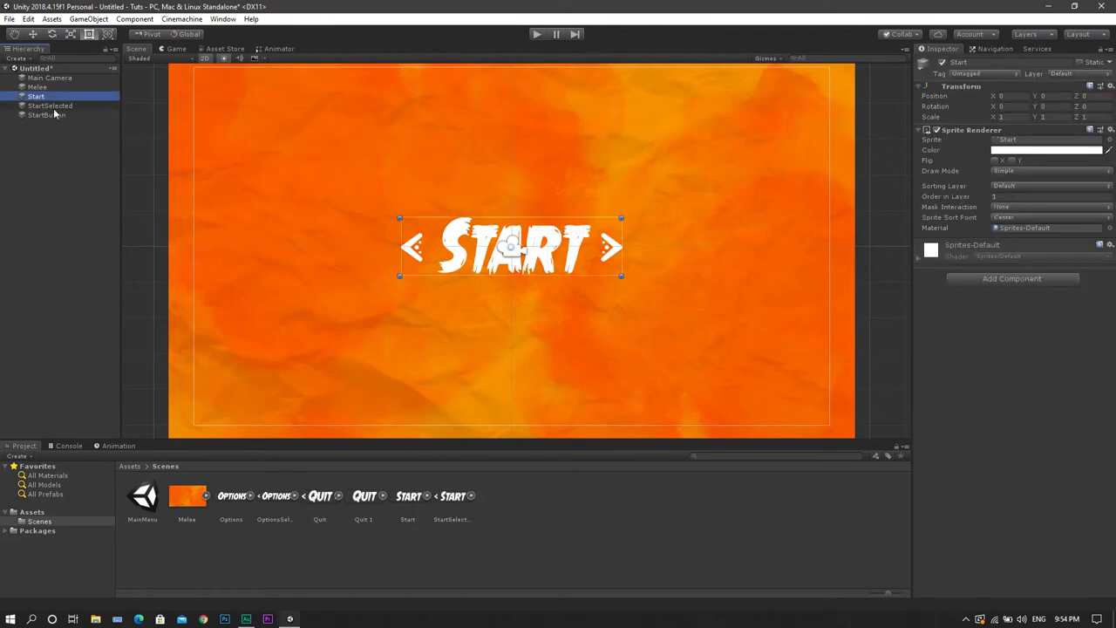
shift+click(53, 106)
mouse_move(48, 98)
mouse_down()
mouse_move(48, 115)
mouse_move(45, 98)
mouse_move(31, 106)
mouse_up()
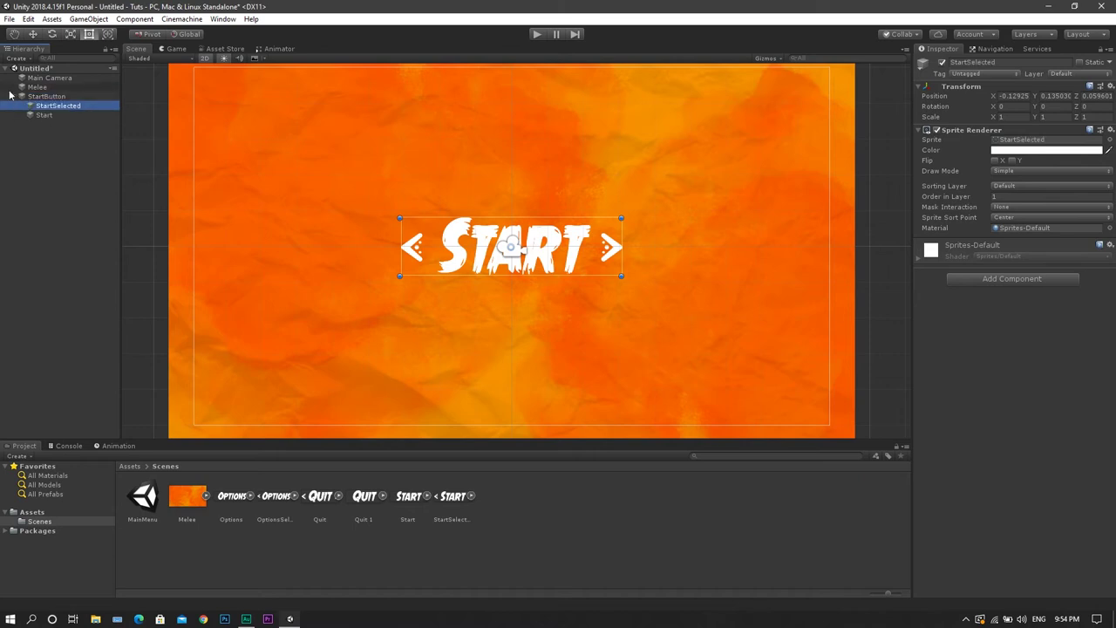
click(21, 96)
Scale StartButton to 0.75 on X and Y and lower it to Y -1.13
click(1016, 117)
text(0.75)
key(Tab)
text(0.75)
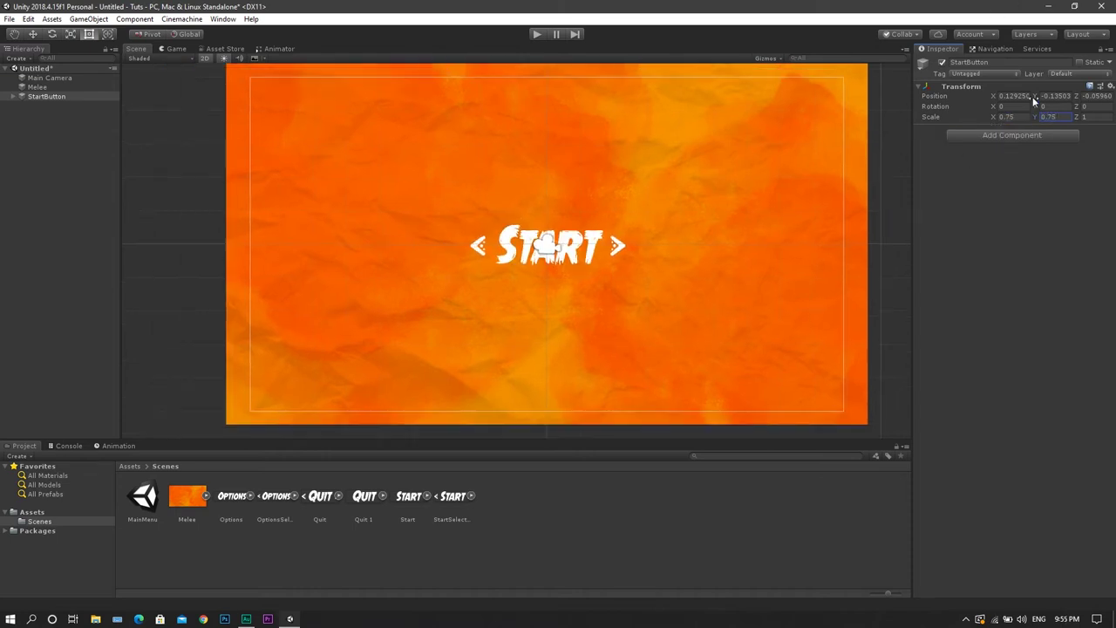
drag(1037, 97, 1015, 98)
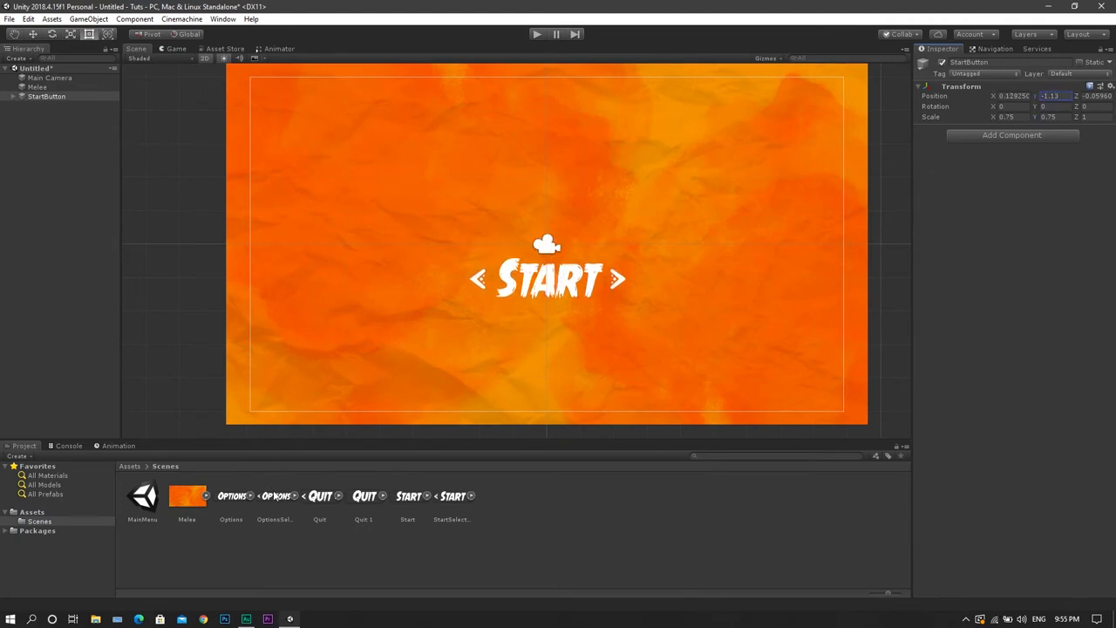
Add the OptionsSelected and Options sprites to the scene, giving Options order in layer 1
drag(279, 498, 201, 353)
drag(231, 496, 184, 353)
click(1025, 195)
text(1)
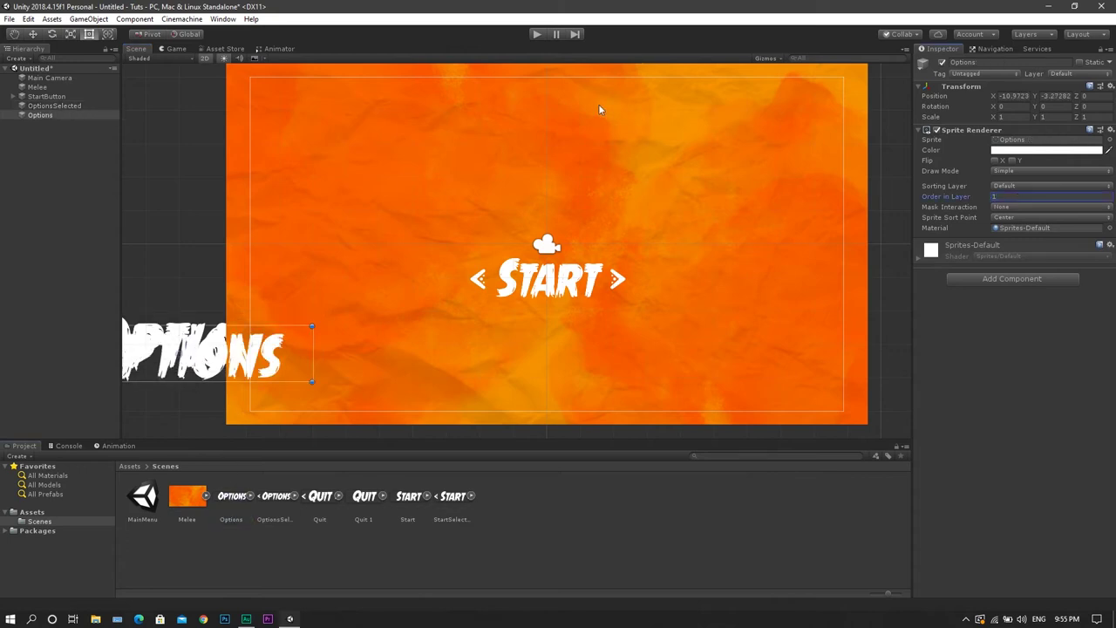
Reset the Options and OptionsSelected positions to centre and set OptionsSelected's order in layer to 1
right_click(1081, 94)
click(1075, 97)
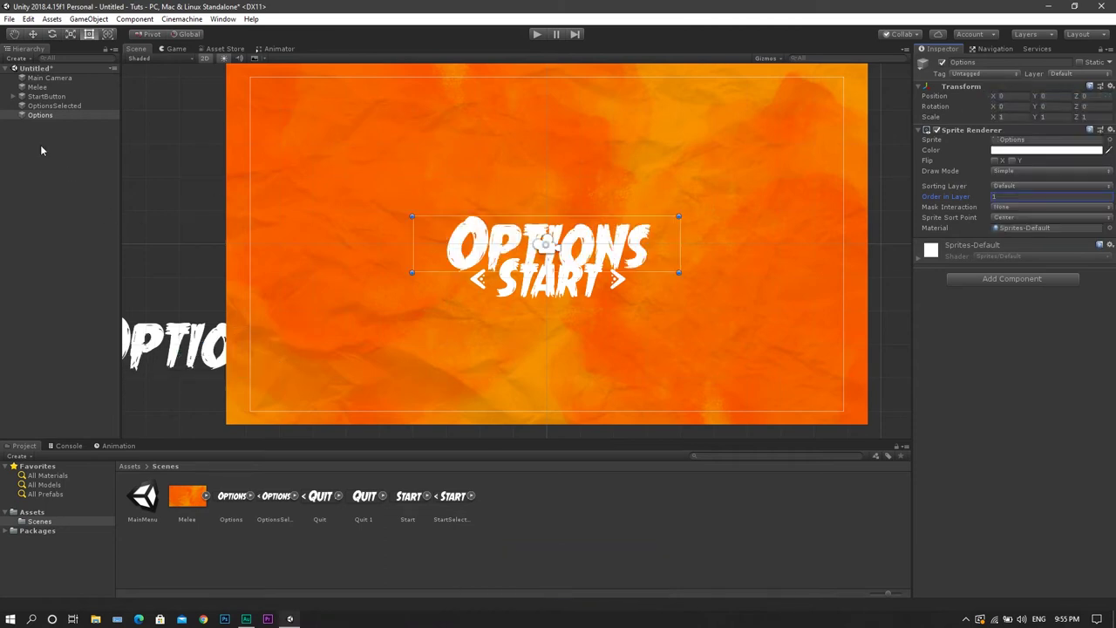
click(33, 105)
click(1029, 196)
text(1)
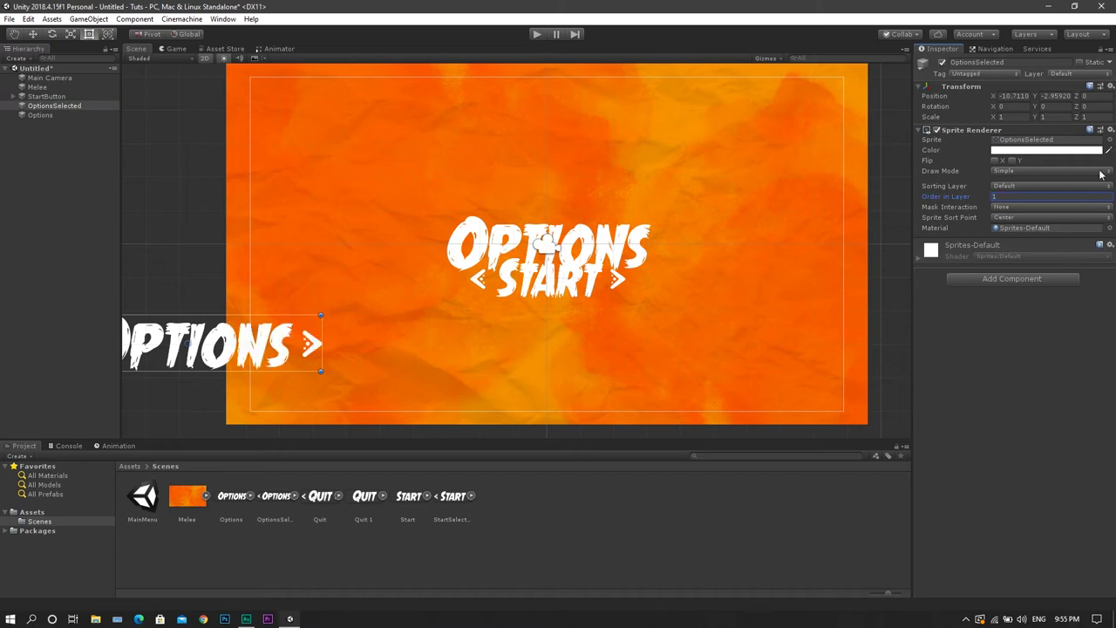
right_click(1086, 87)
click(946, 95)
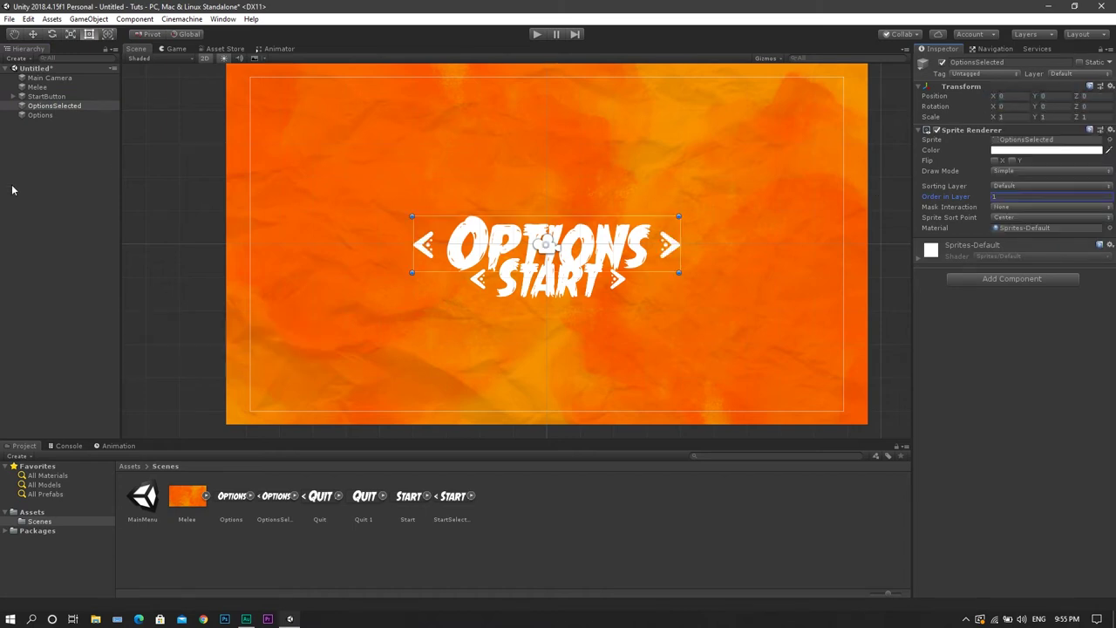
Create an empty game object named OptionsButton
right_click(53, 172)
click(78, 252)
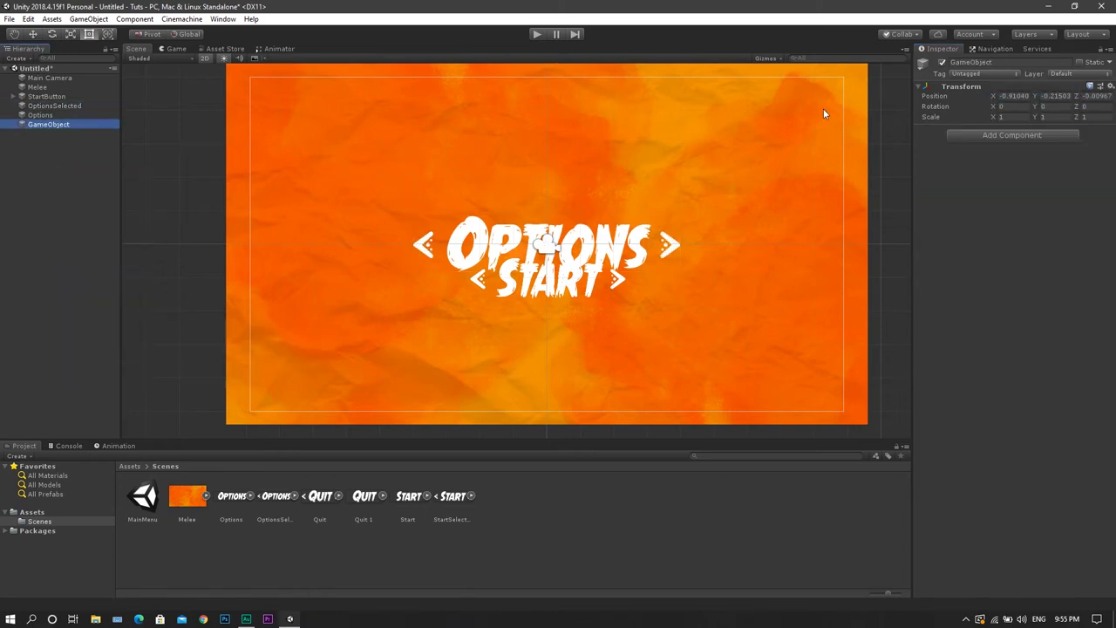
click(1009, 63)
text(Op)
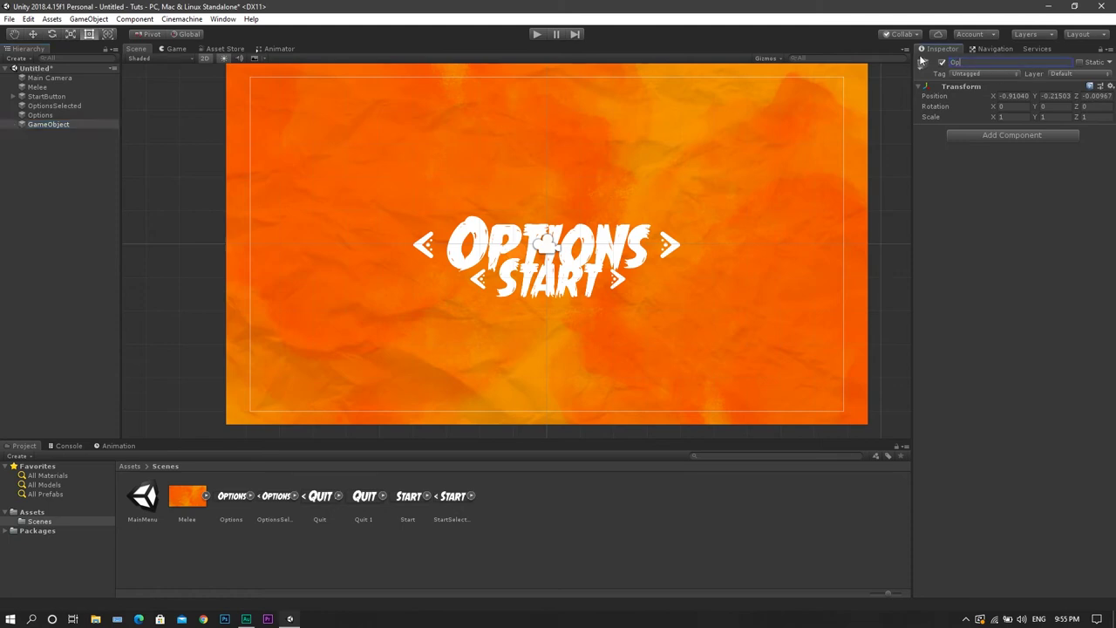
text(tionsButton)
key(Return)
Parent the Options and OptionsSelected sprites under OptionsButton
click(42, 113)
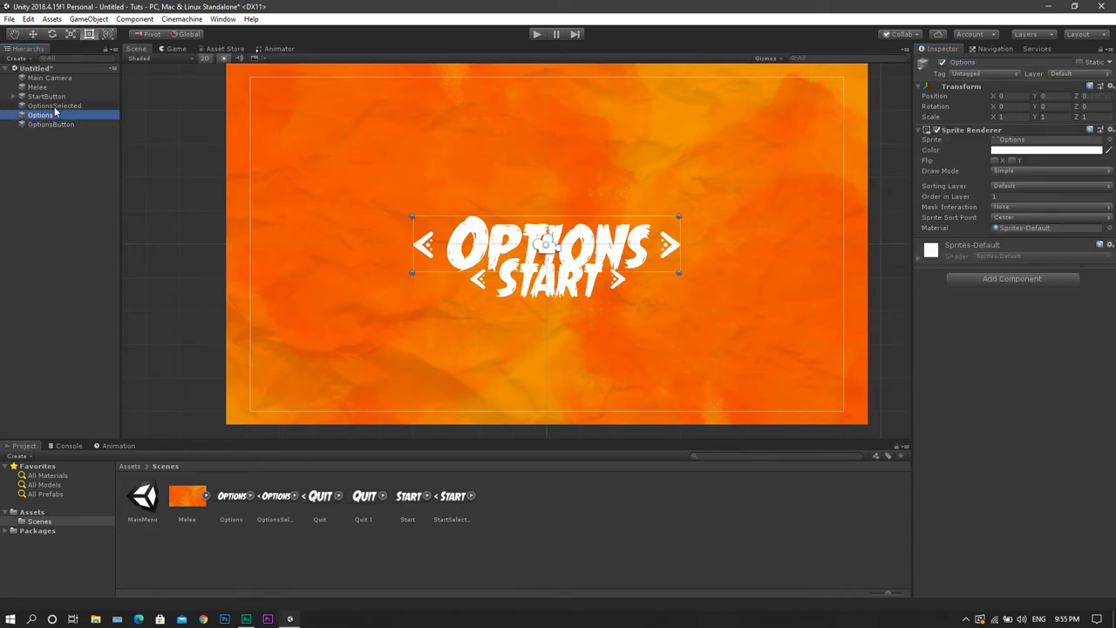
shift+click(55, 107)
drag(55, 111, 35, 125)
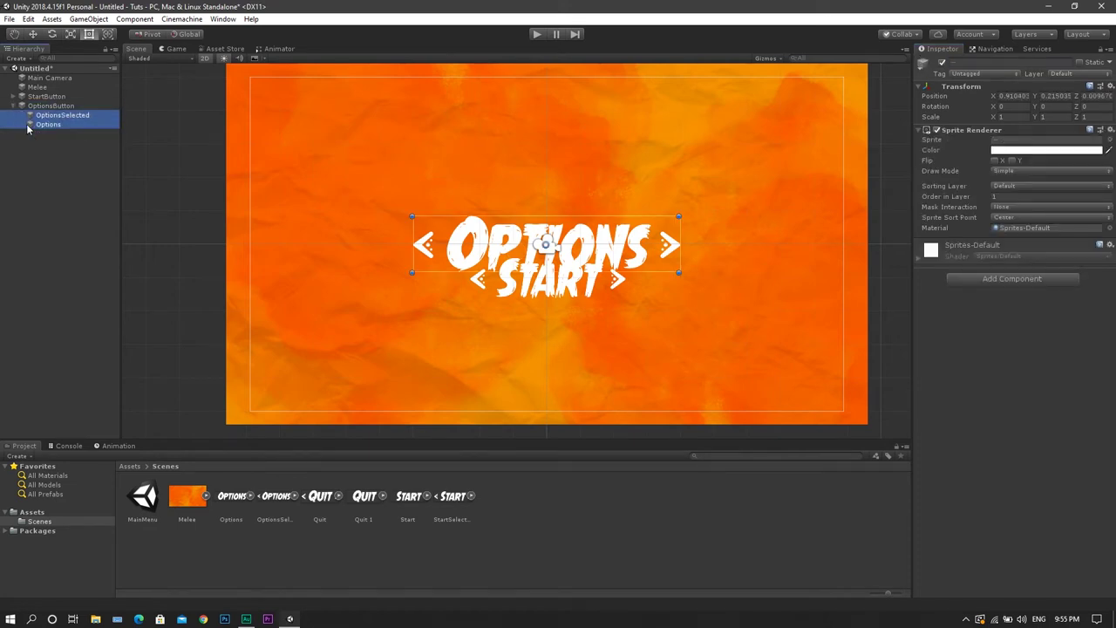
click(13, 107)
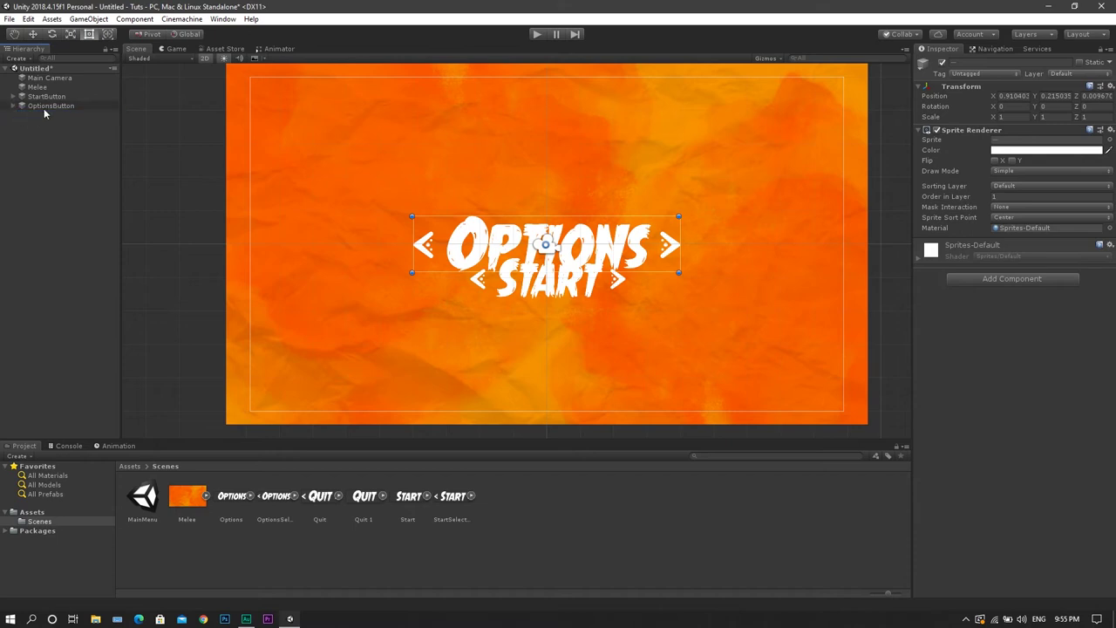
click(43, 109)
Scale OptionsButton to 0.75, move it below Start, and add the Quit 1 sprite
click(964, 116)
text(0)
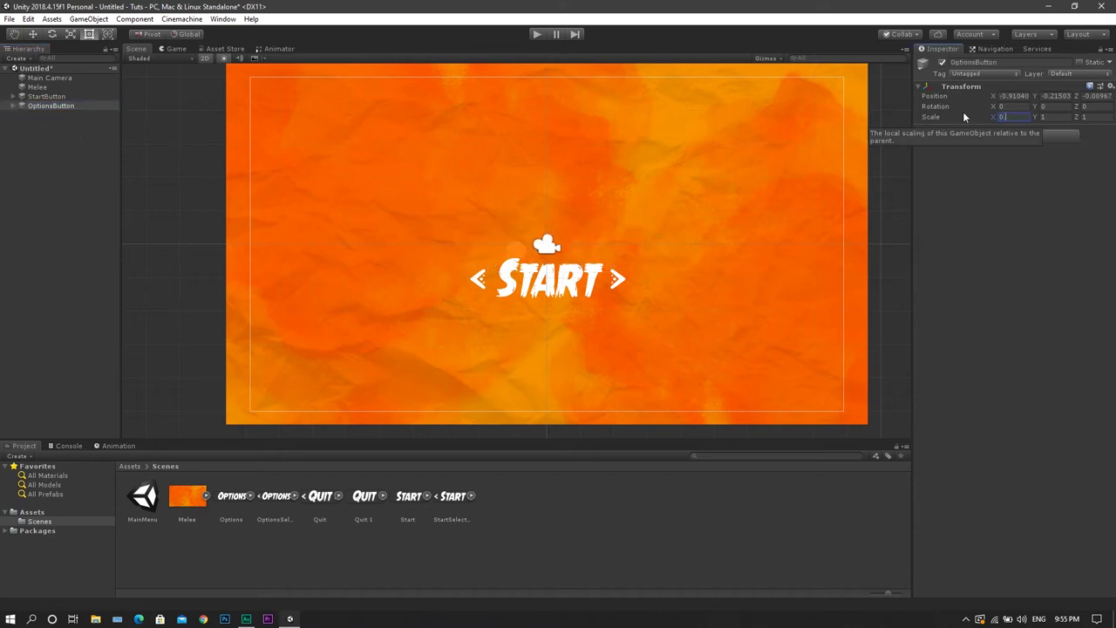
text(.75)
key(Tab)
text(0.75)
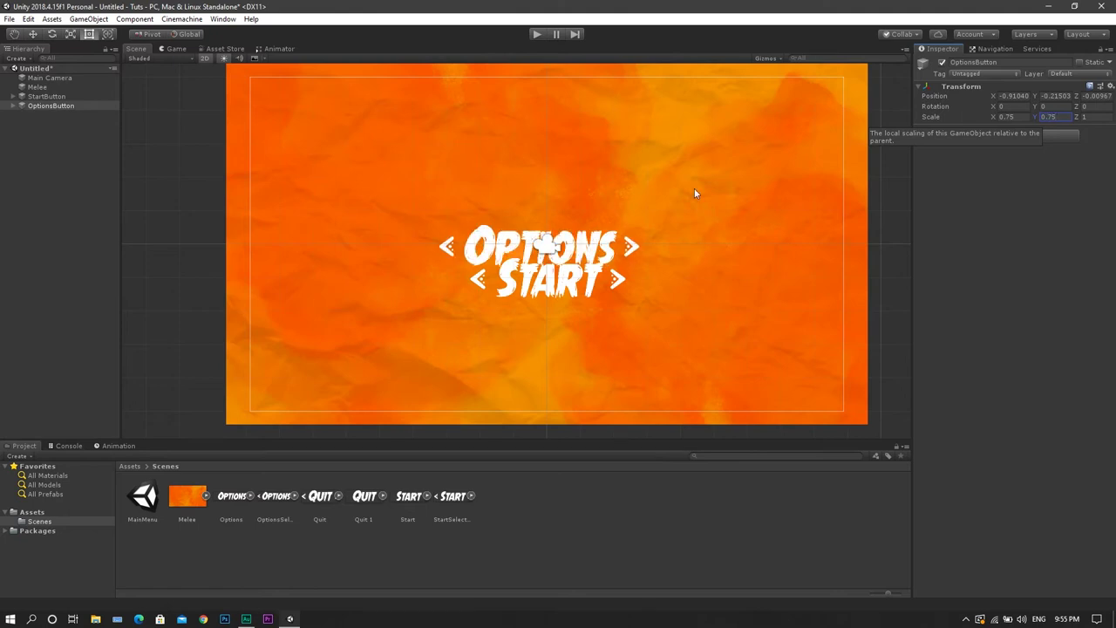
drag(1037, 92, 983, 102)
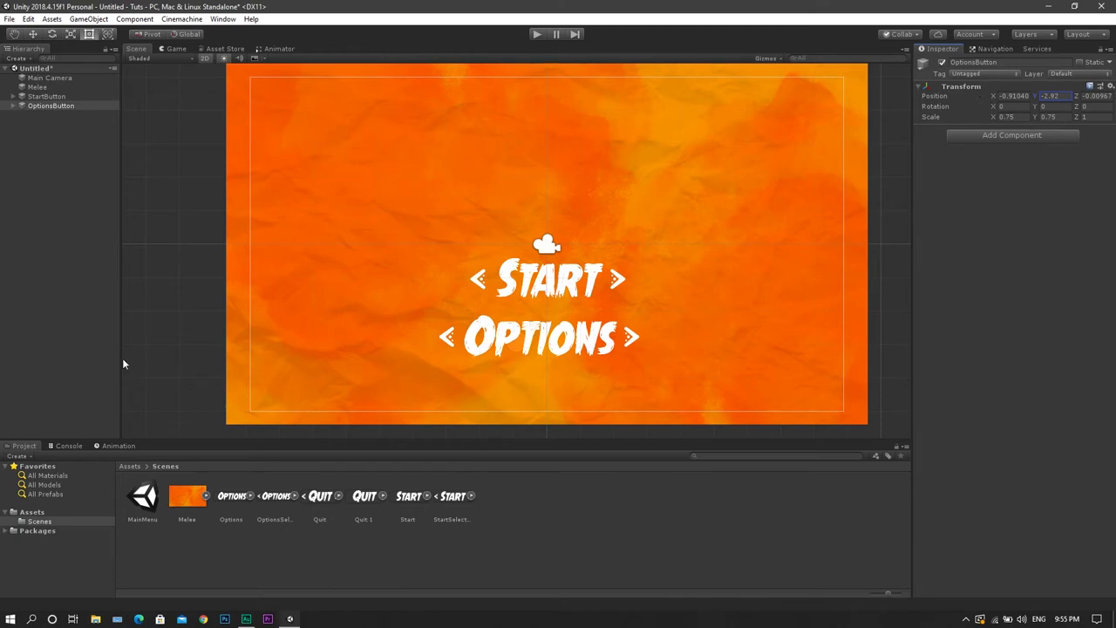
drag(361, 509, 330, 259)
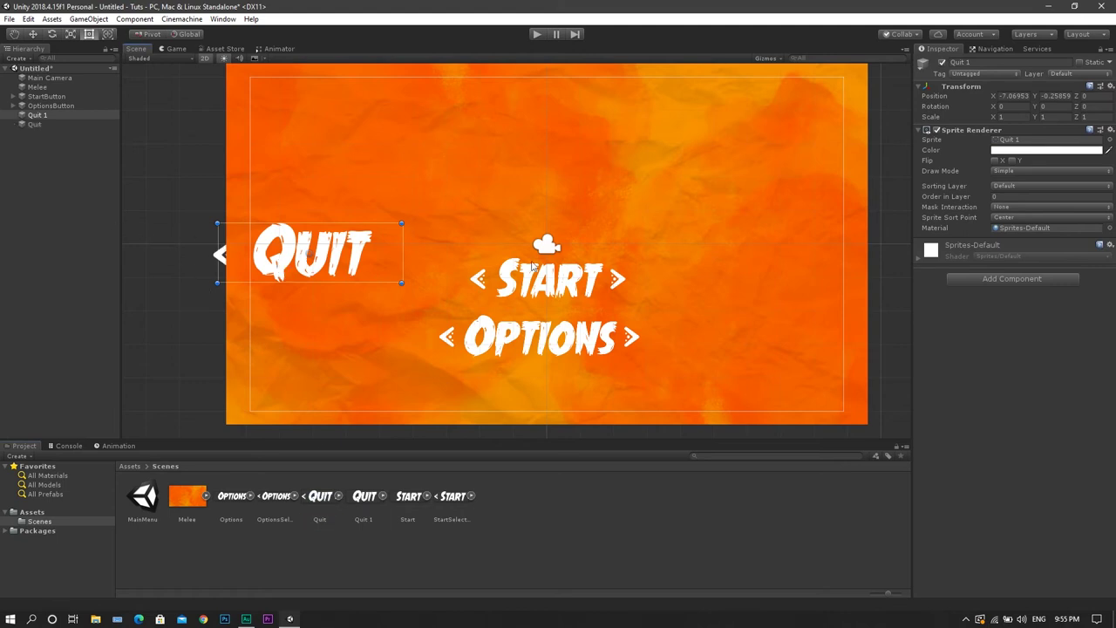
Set the Quit and Quit 1 sprites to order in layer 1 and reset their positions to centre
click(947, 196)
click(1100, 86)
click(1012, 96)
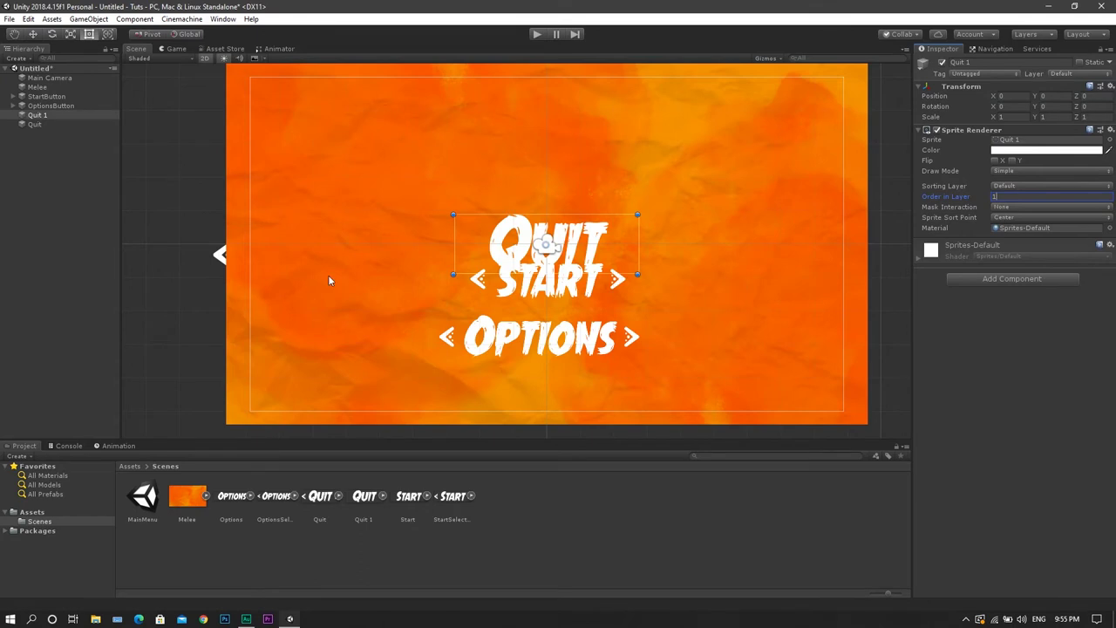
click(222, 255)
click(1027, 196)
text(1)
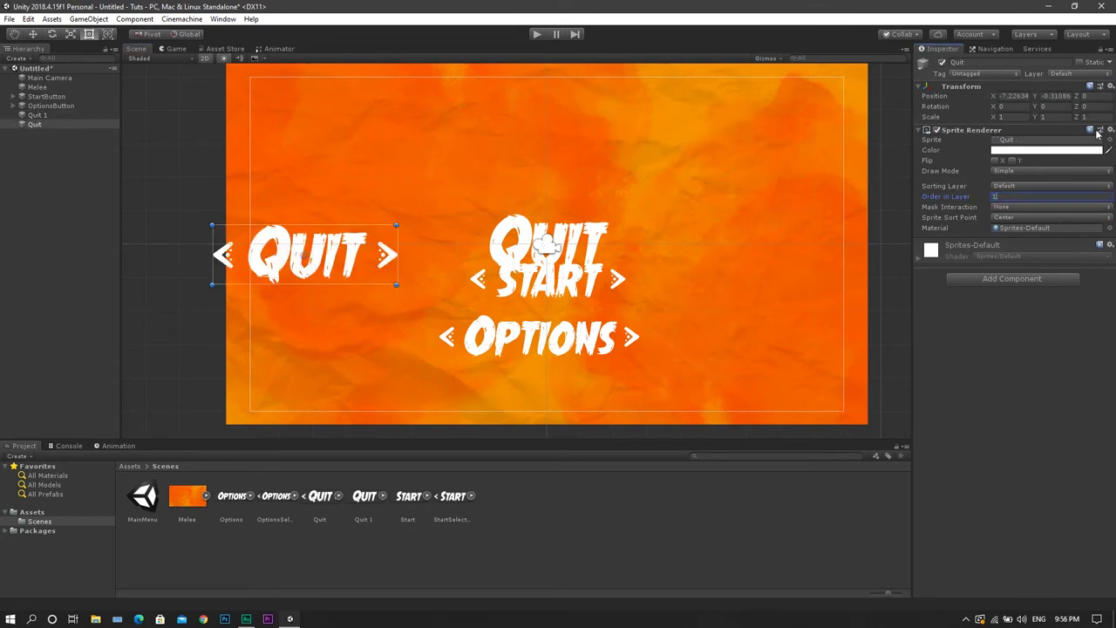
click(1100, 86)
click(1012, 97)
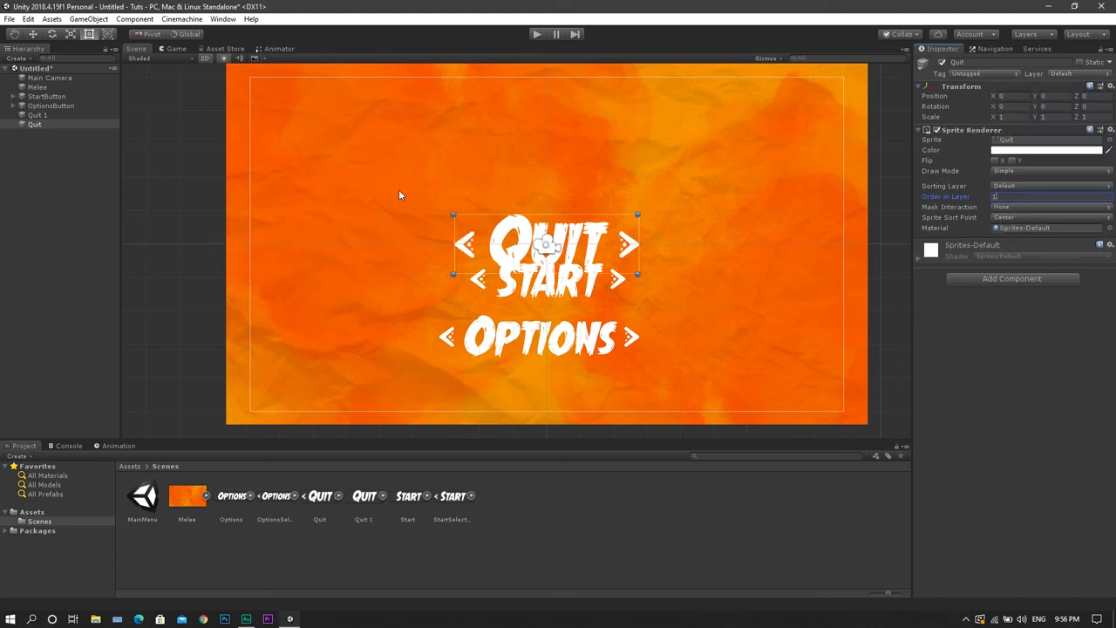
Create an empty game object named QuitButton
right_click(14, 258)
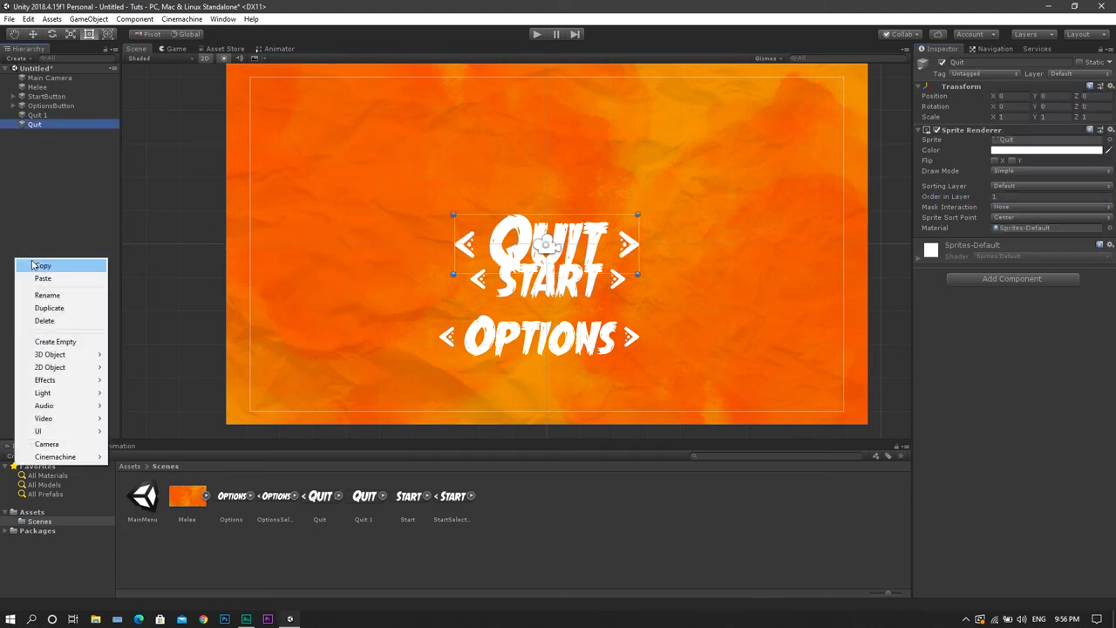
click(87, 341)
click(951, 63)
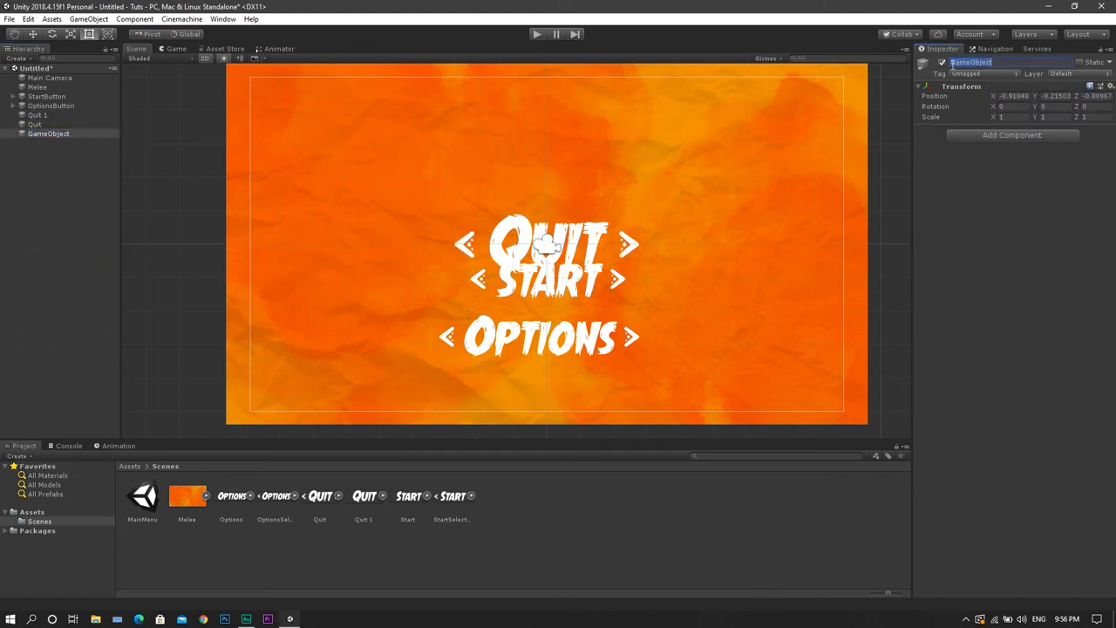
key(BackSpace)
key(Return)
Parent the Quit 1 and Quit sprites under QuitButton
click(40, 115)
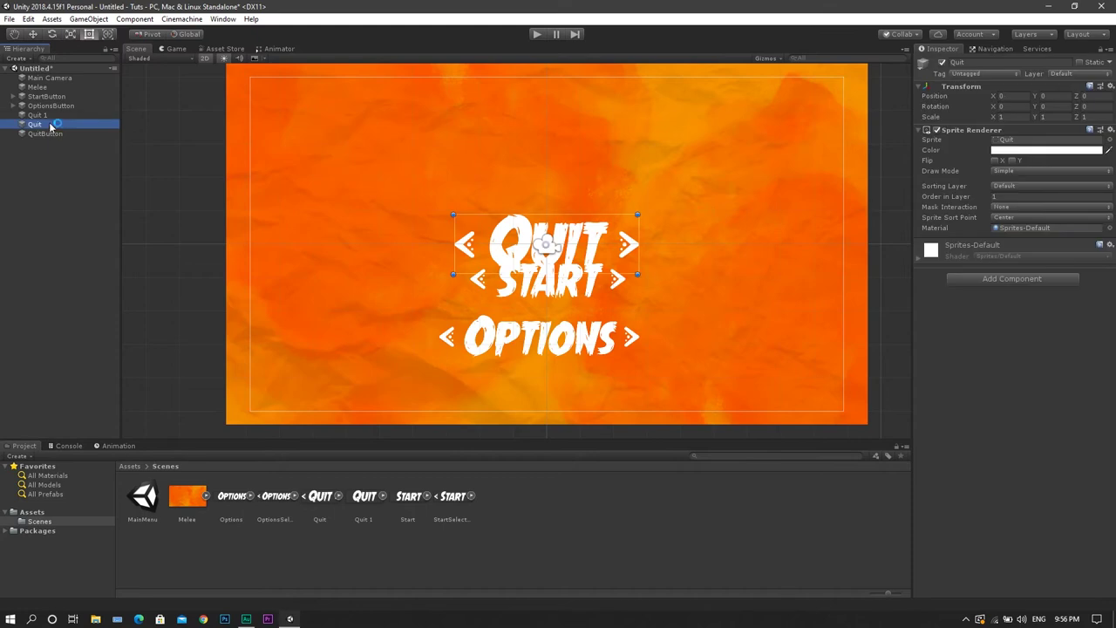
shift+click(50, 124)
mouse_move(50, 124)
mouse_down()
mouse_move(42, 143)
mouse_move(17, 119)
mouse_move(40, 133)
mouse_move(42, 116)
mouse_up()
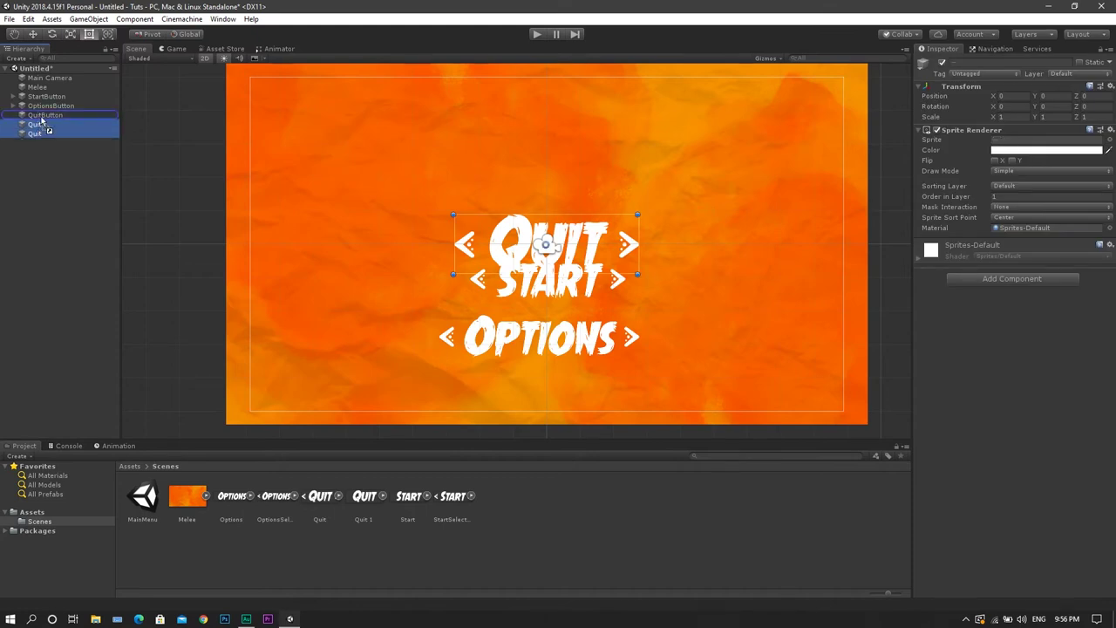
click(13, 115)
Scale QuitButton to 0.75 on X and Y and move it to Y -4.3 below Options
click(1010, 117)
text(0.75)
key(Tab)
text(0.75)
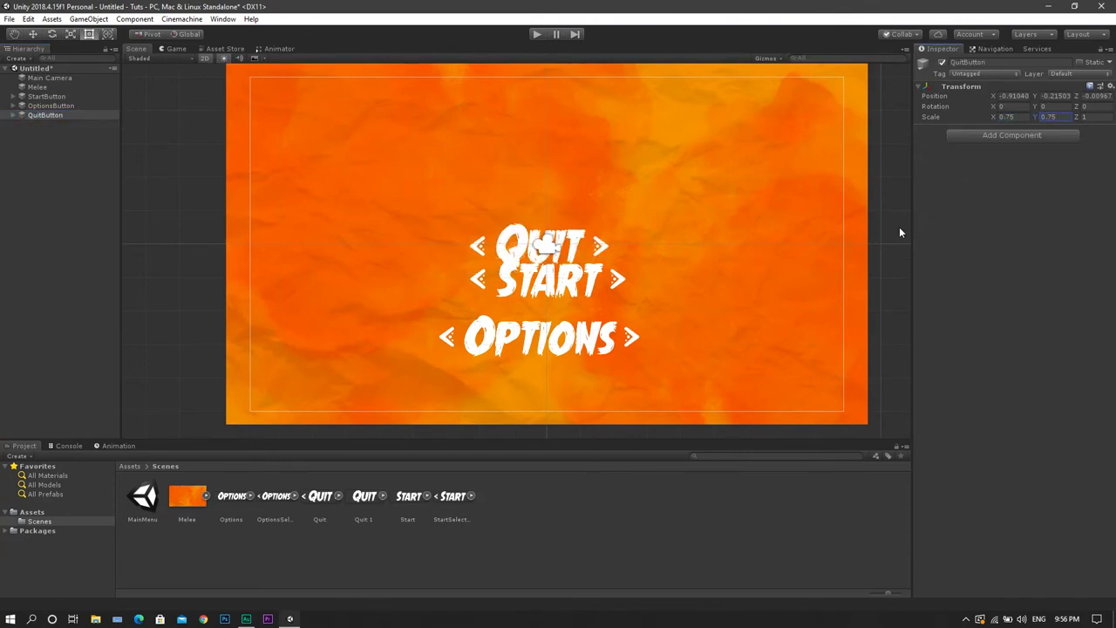
drag(1036, 96, 945, 81)
Set OptionsButton's Position Y to -2.73, then expand StartButton, OptionsButton and QuitButton in the Hierarchy
click(63, 106)
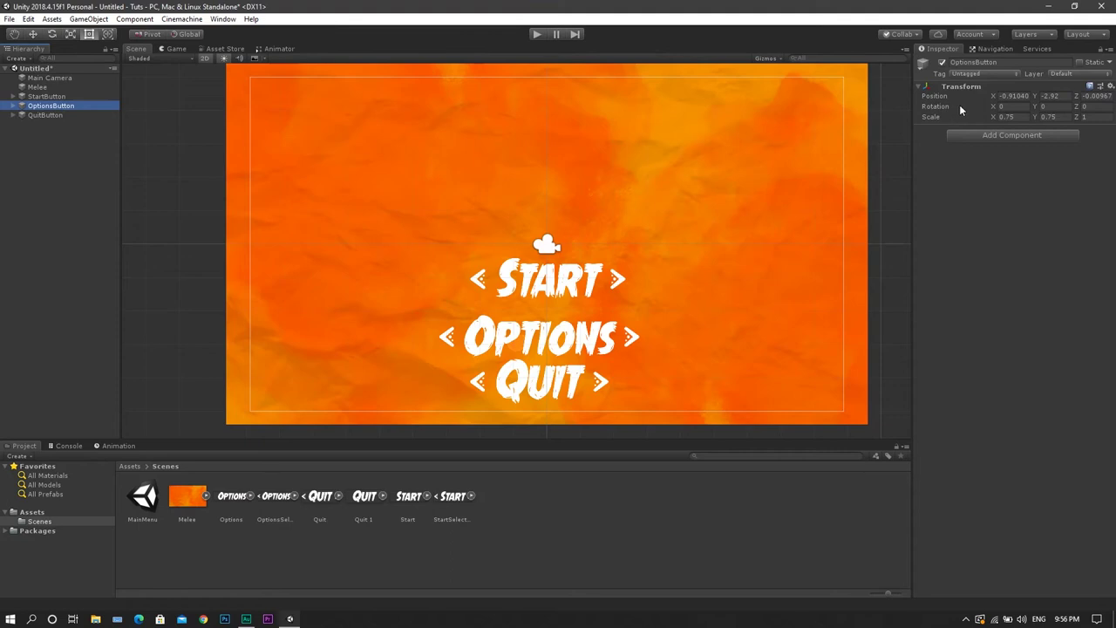
drag(1041, 97, 1038, 94)
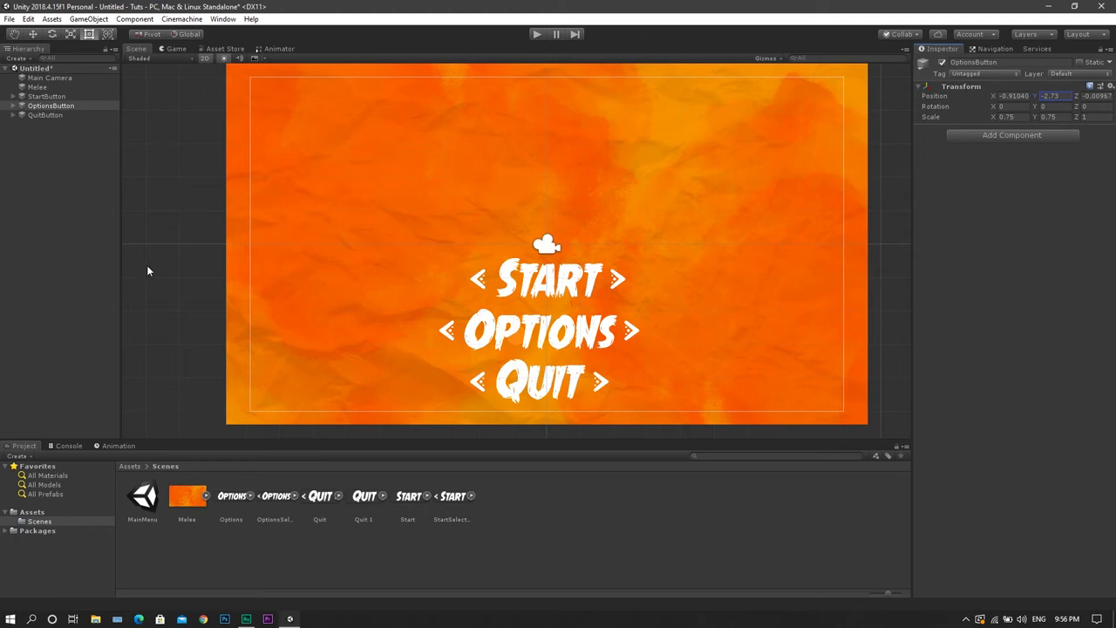
click(12, 96)
click(12, 125)
click(13, 152)
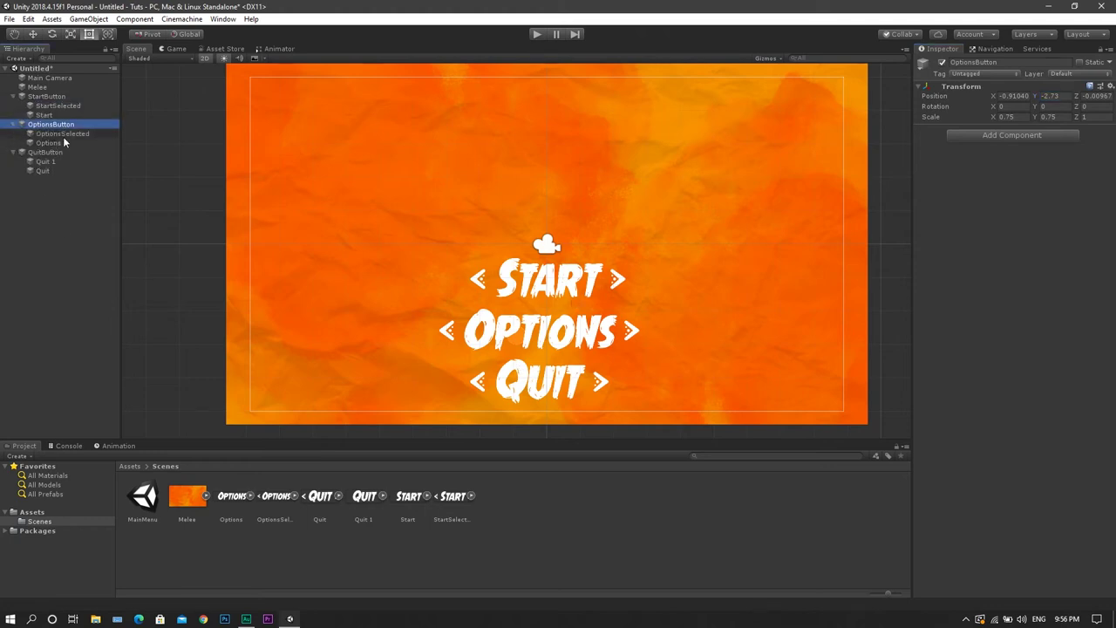